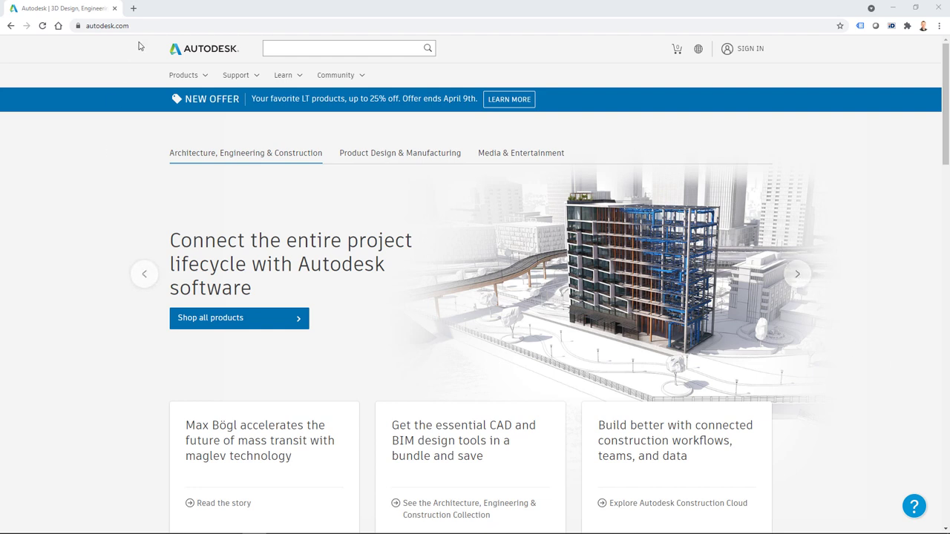
Load the Autodesk Revit product page at autodesk.com/revit.
left_click(179, 26)
left_click(179, 26)
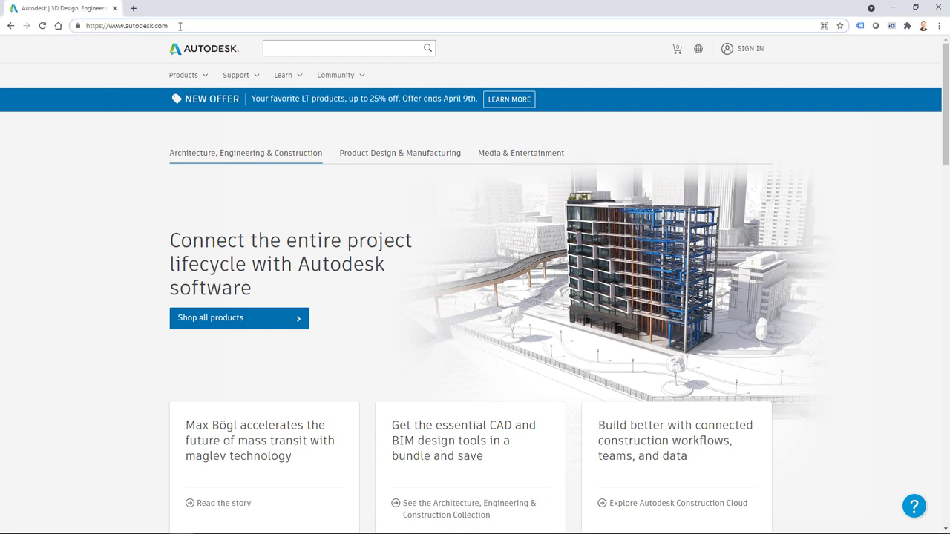
type("revit")
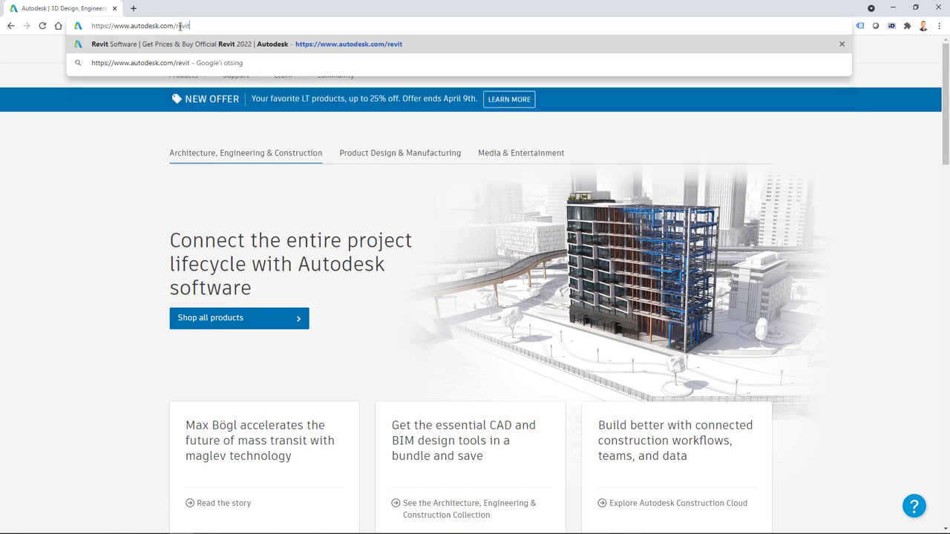
key("Return")
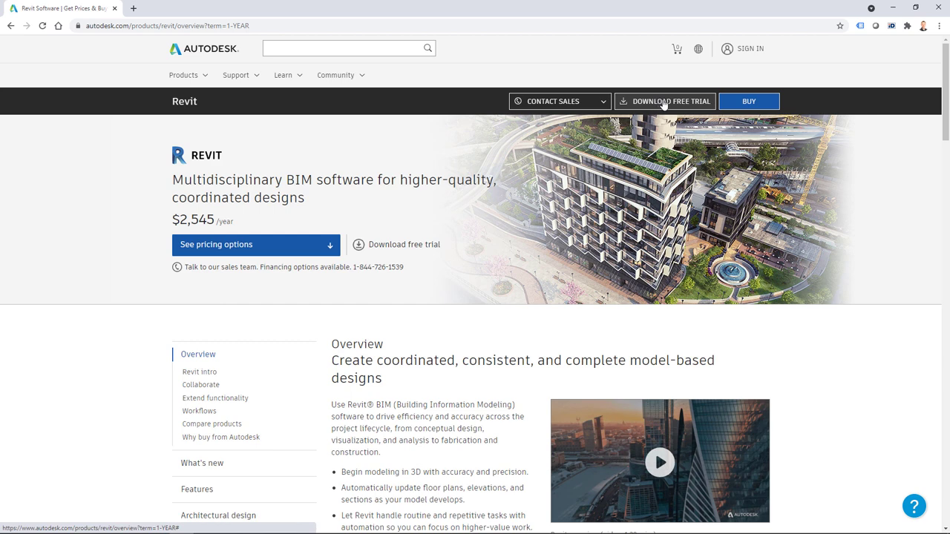
Start the Revit free trial download and continue past the system requirements.
left_click(664, 105)
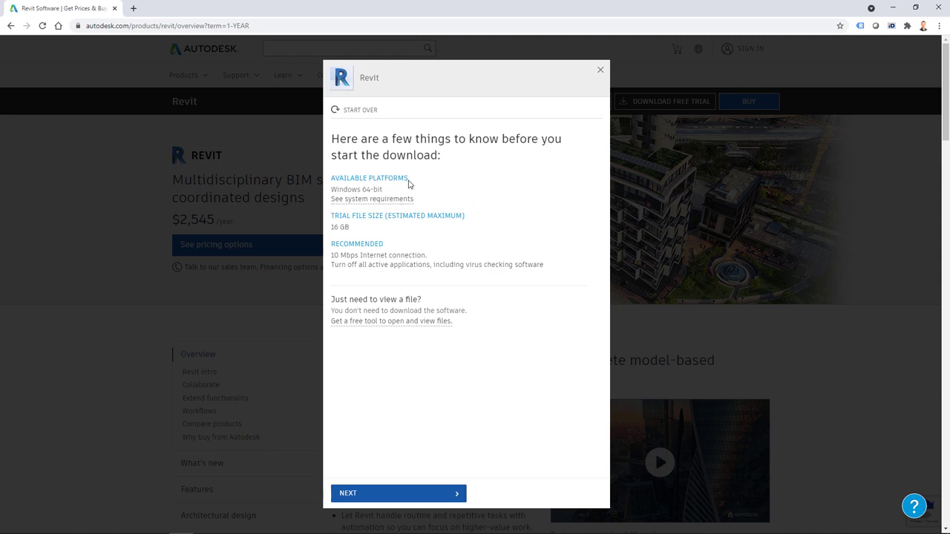
mouse_move(386, 191)
left_click(354, 496)
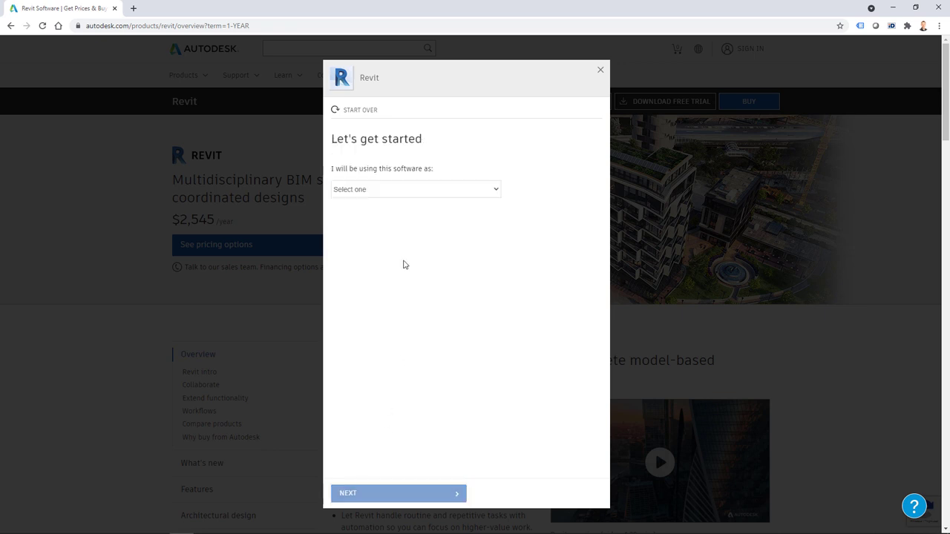
Choose 'A business user' and English-US in the trial dialog, then continue to sign-in.
left_click(363, 191)
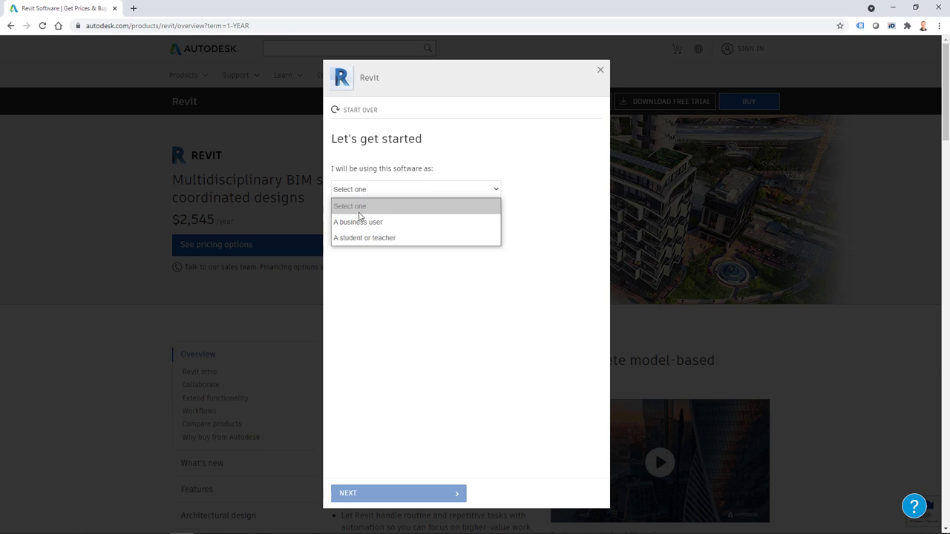
left_click(353, 223)
left_click(359, 191)
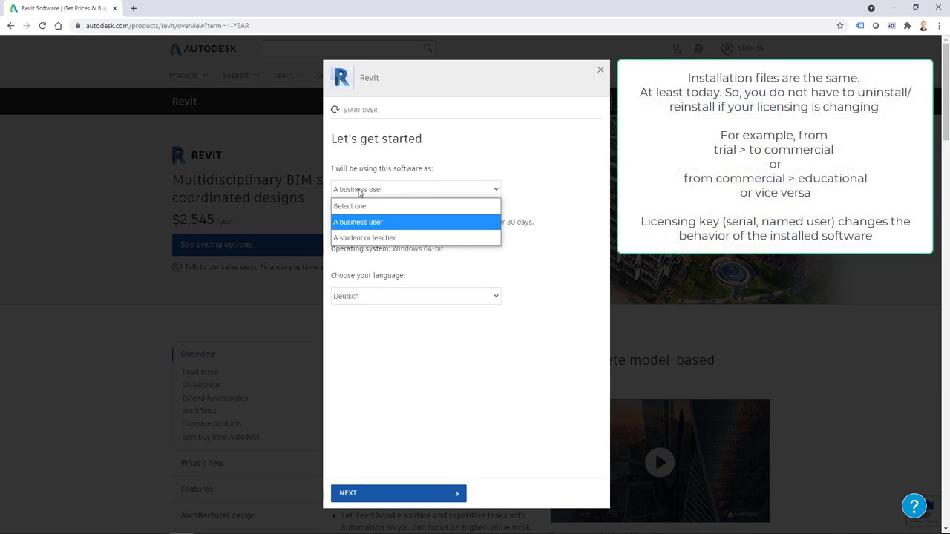
left_click(360, 191)
left_click(369, 195)
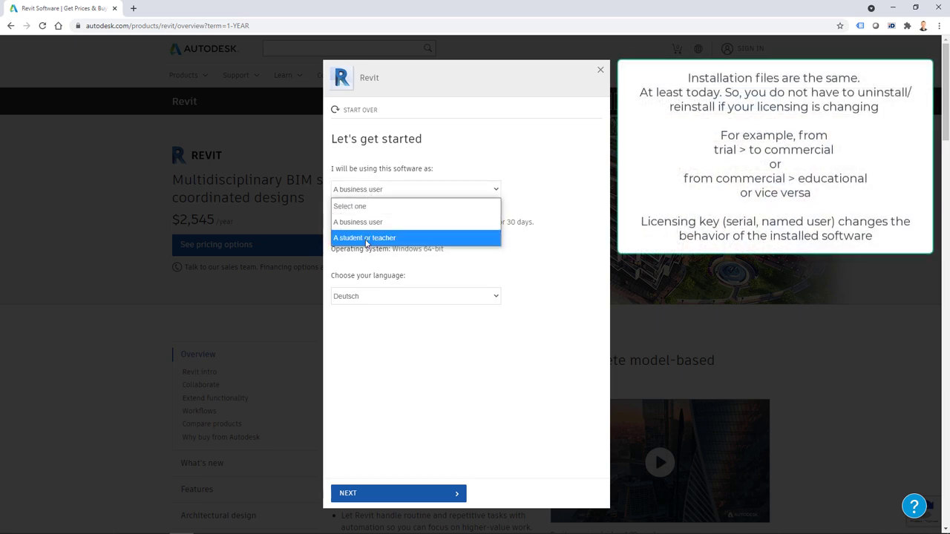
left_click(536, 198)
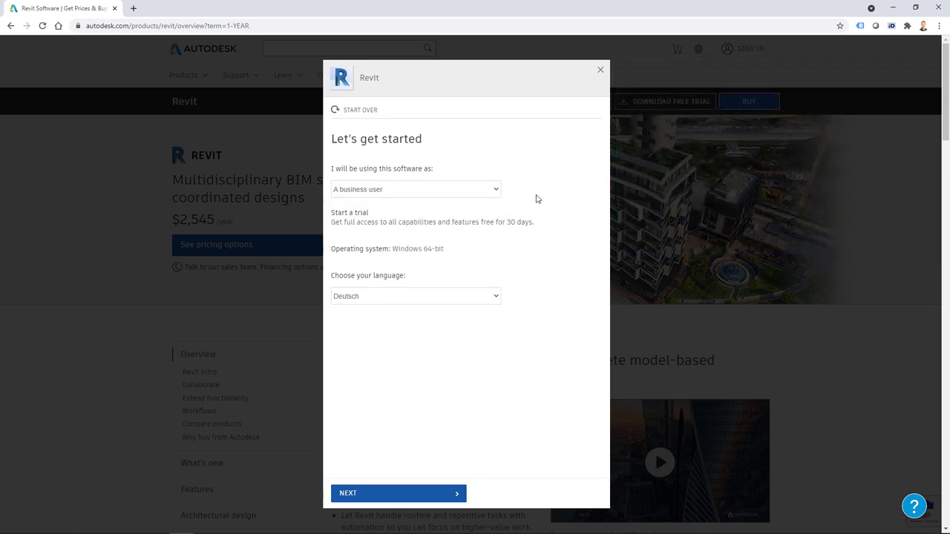
left_click(360, 299)
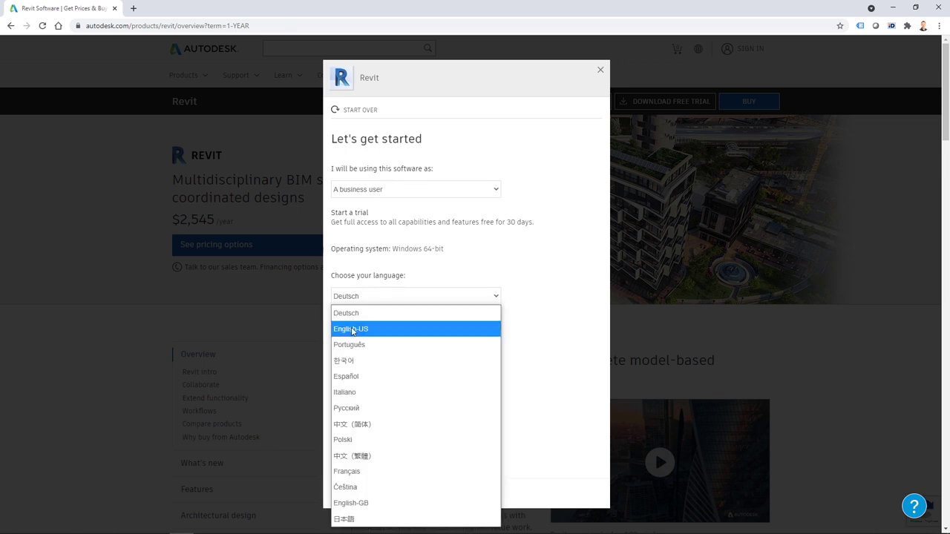
left_click(352, 331)
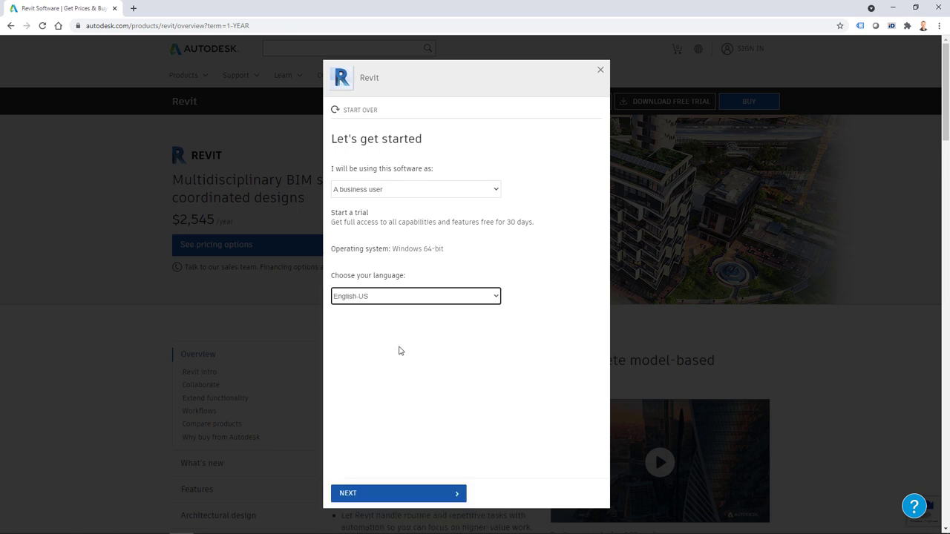
left_click(363, 497)
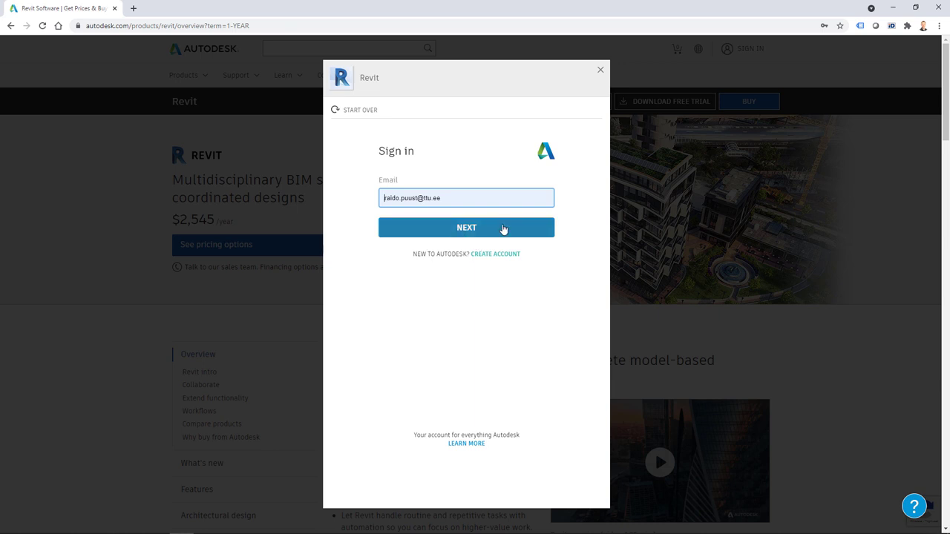
Submit the account e-mail and password to sign in to Autodesk.
left_click(477, 228)
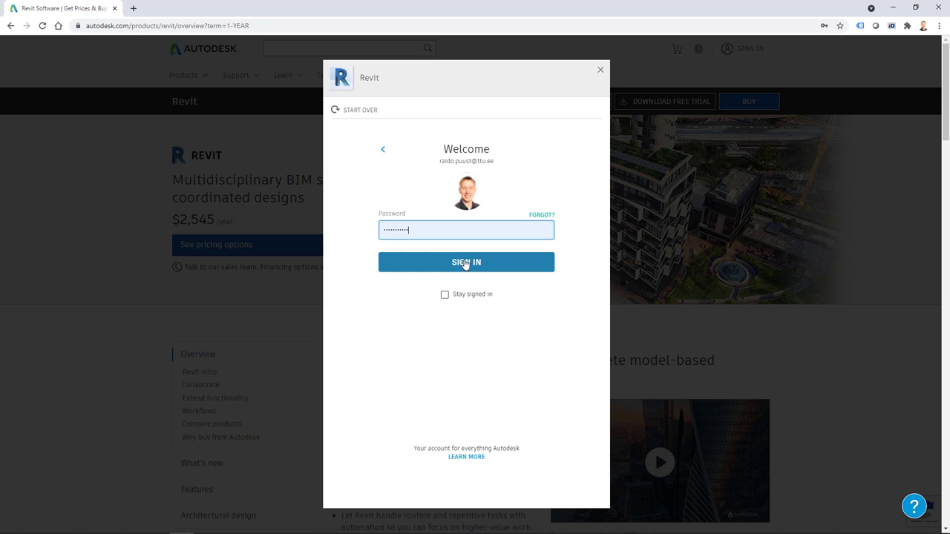
left_click(459, 266)
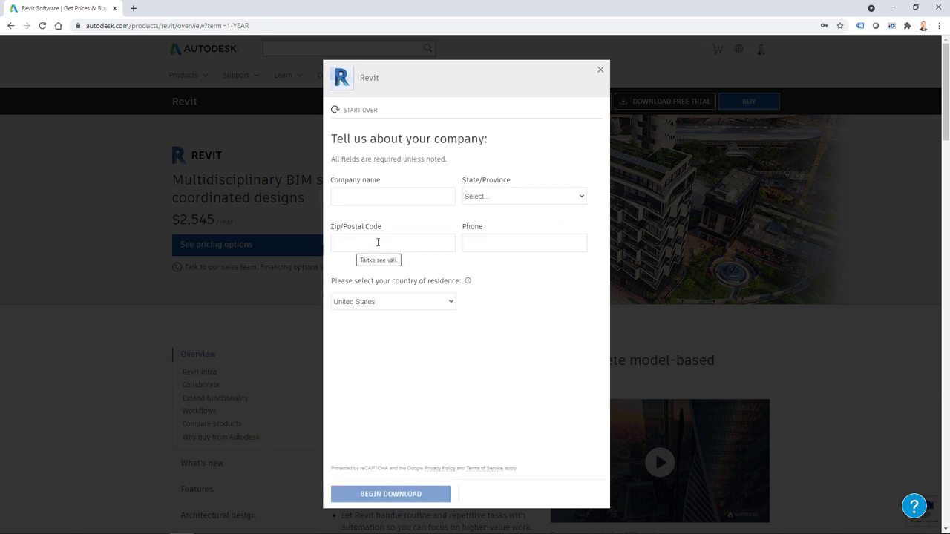
Autofill the postal code and address, enter company name TalTech, and begin the download.
left_click(377, 243)
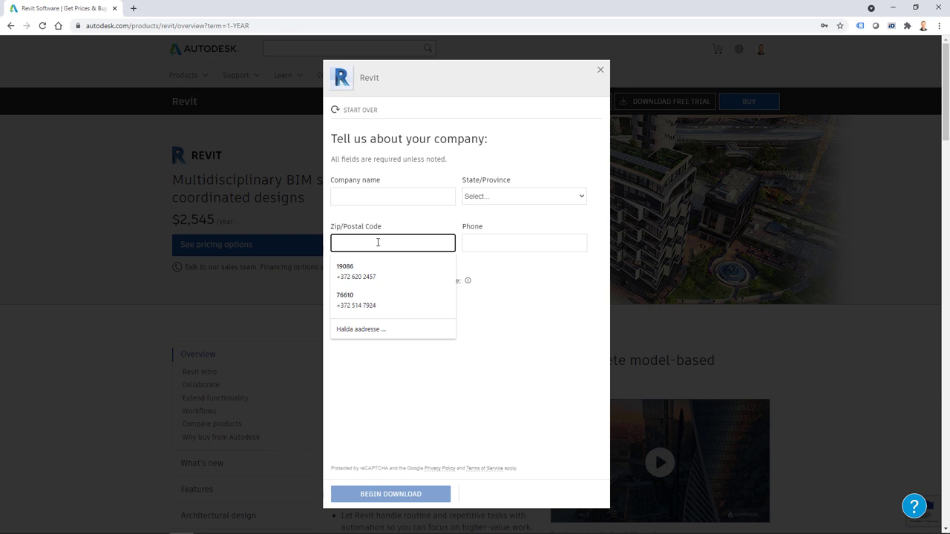
left_click(360, 271)
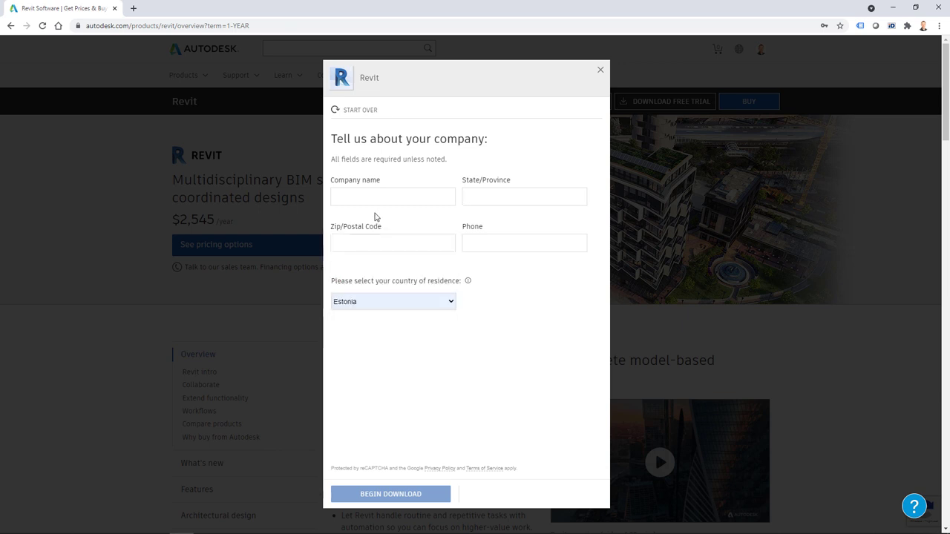
left_click(388, 198)
type("TalTech")
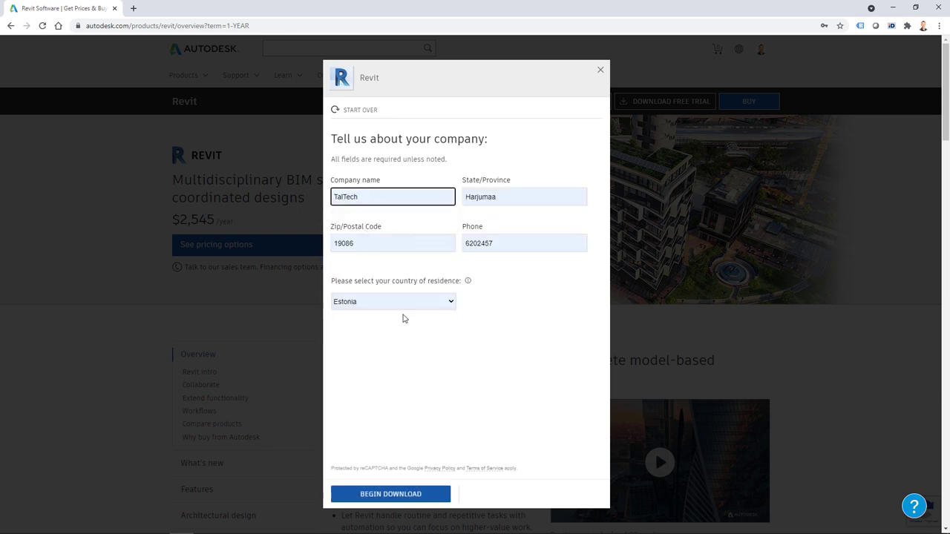
left_click(387, 497)
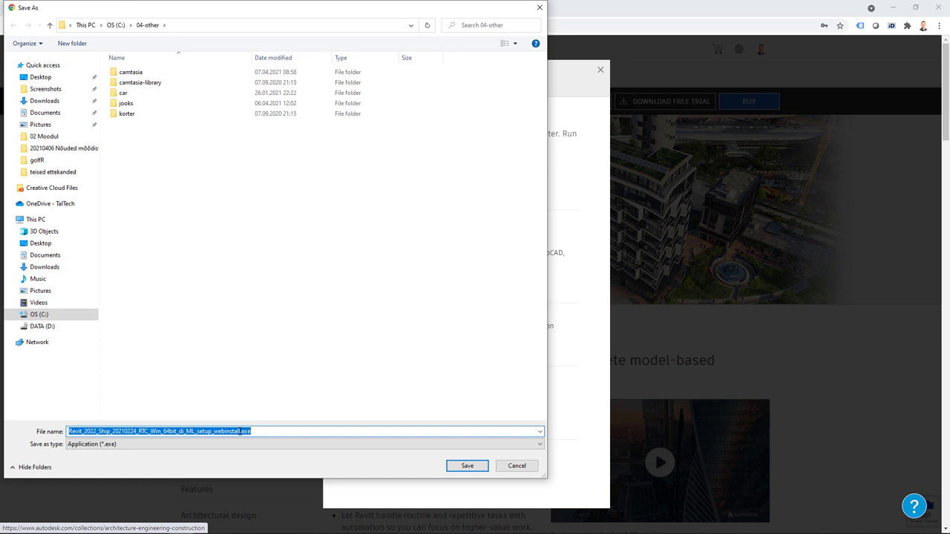
Save the installer into a new 'Revit 2022 - webinstall' folder under C:\install\Autodesk.
left_click(264, 431)
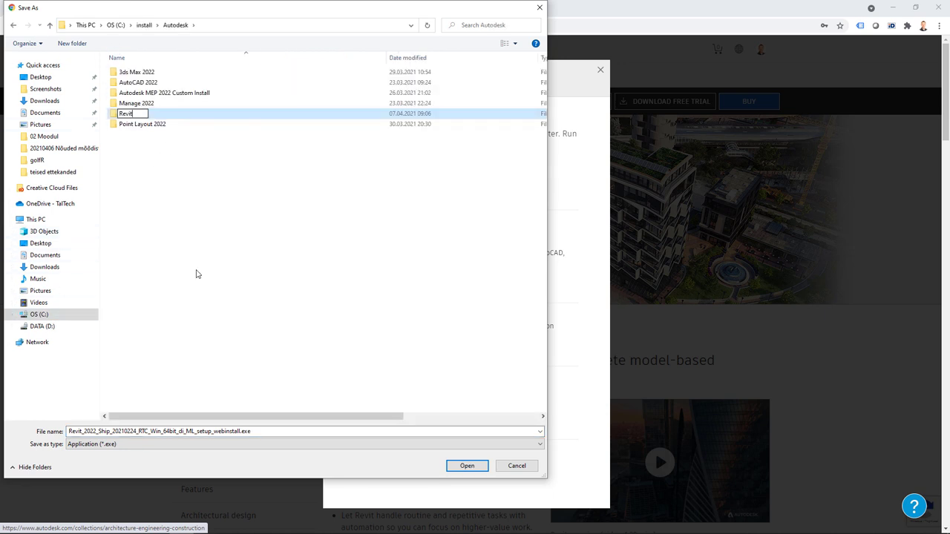
type("2022 - webinstall")
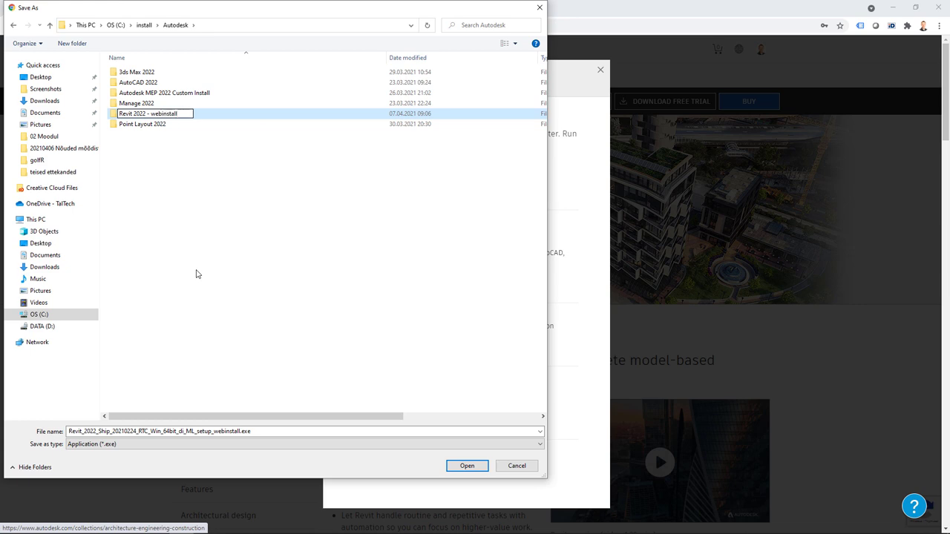
key("Return")
key("Return")
left_click(467, 466)
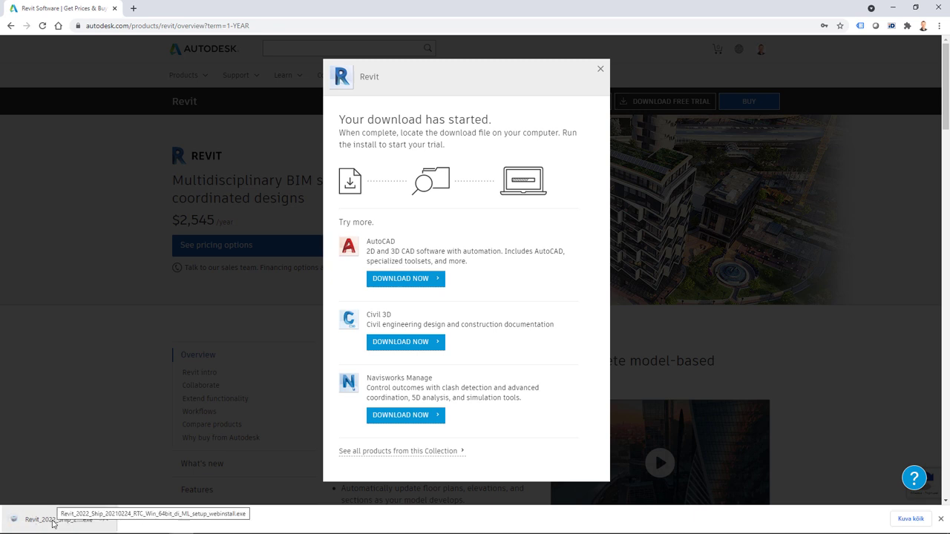
Run the Revit installer, accept the license agreement, then close it at the install-location step.
left_click(42, 522)
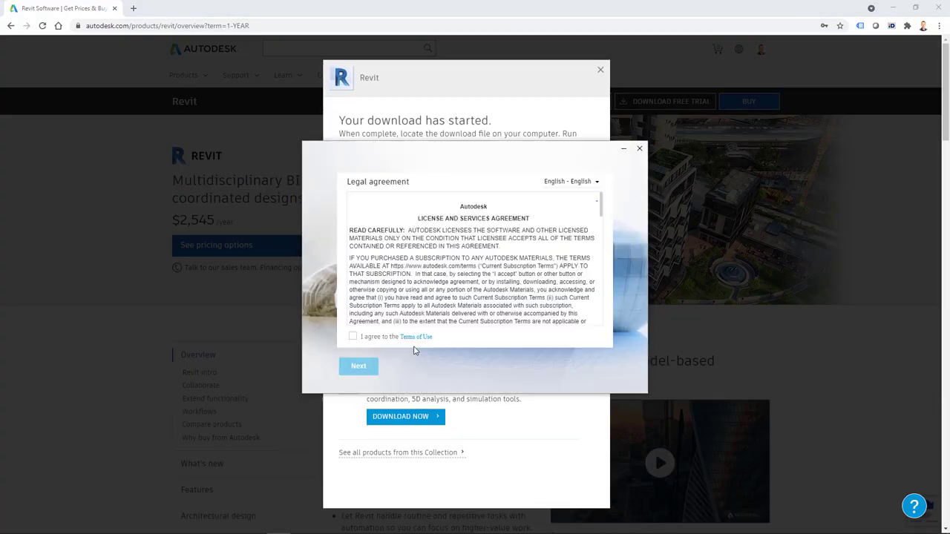
left_click(353, 337)
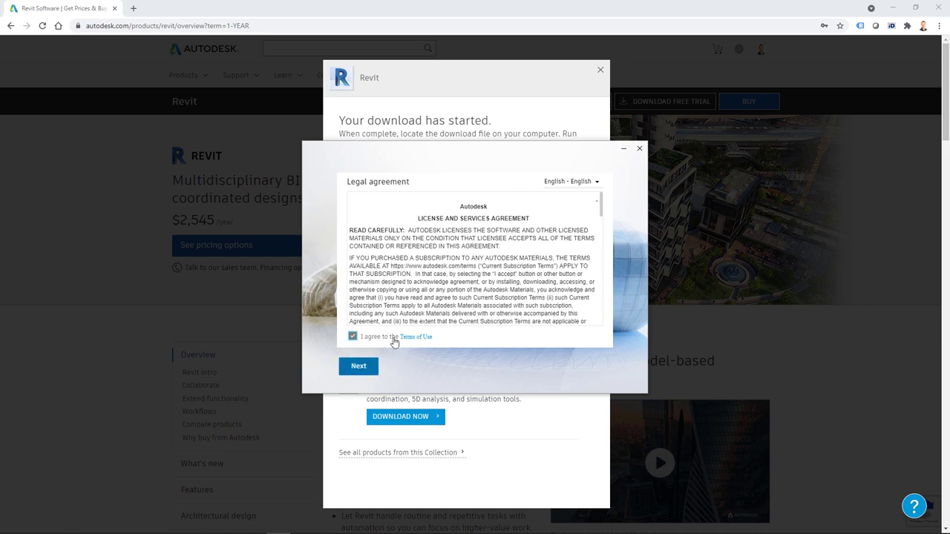
left_click(364, 365)
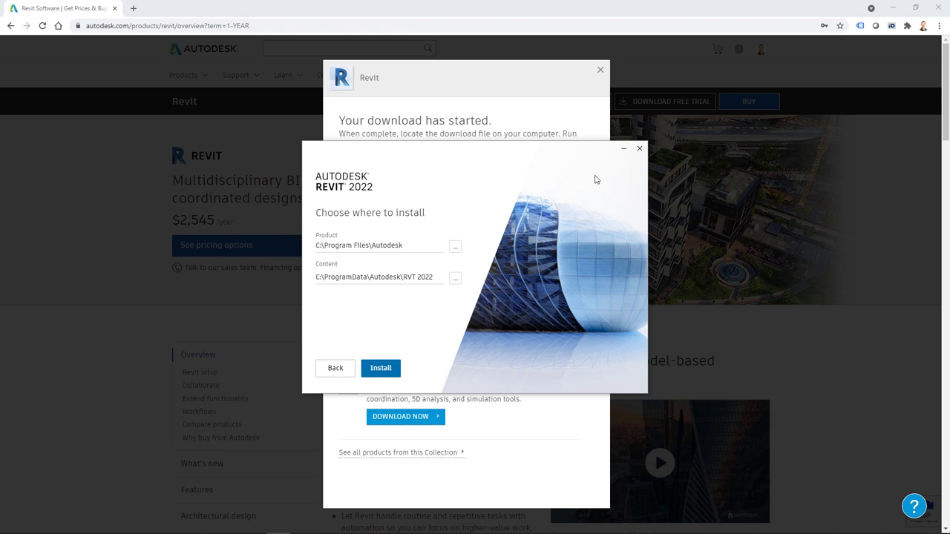
left_click(639, 148)
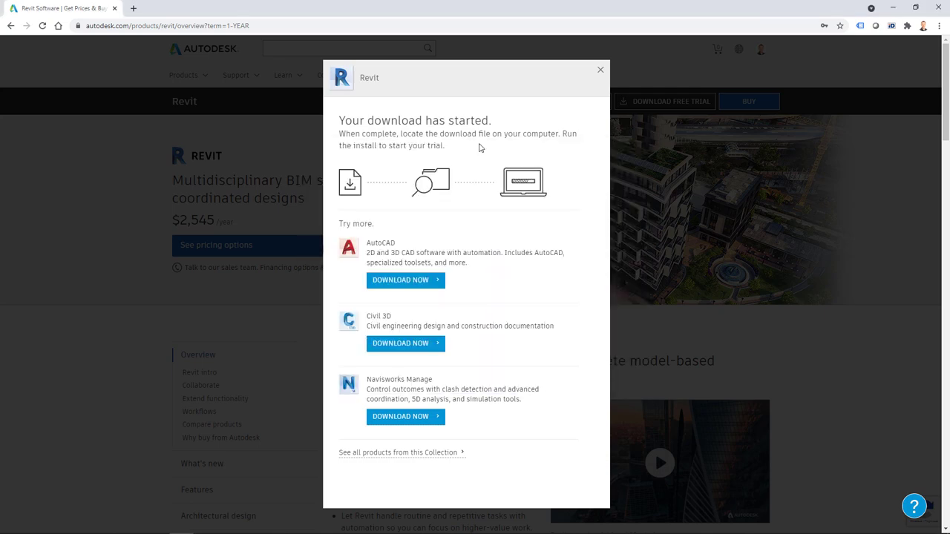
Dismiss the download message and load autodesk.com/education in a new tab.
left_click(598, 72)
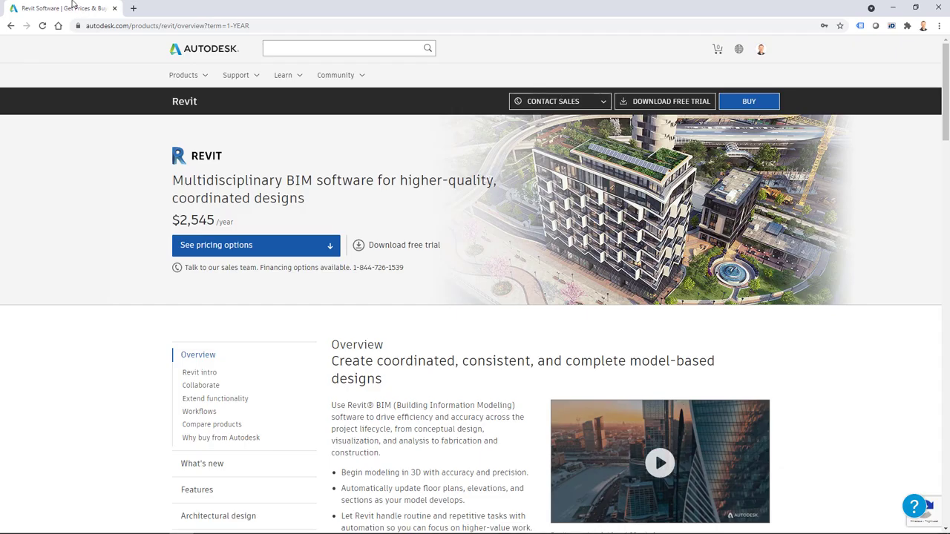
left_click(134, 9)
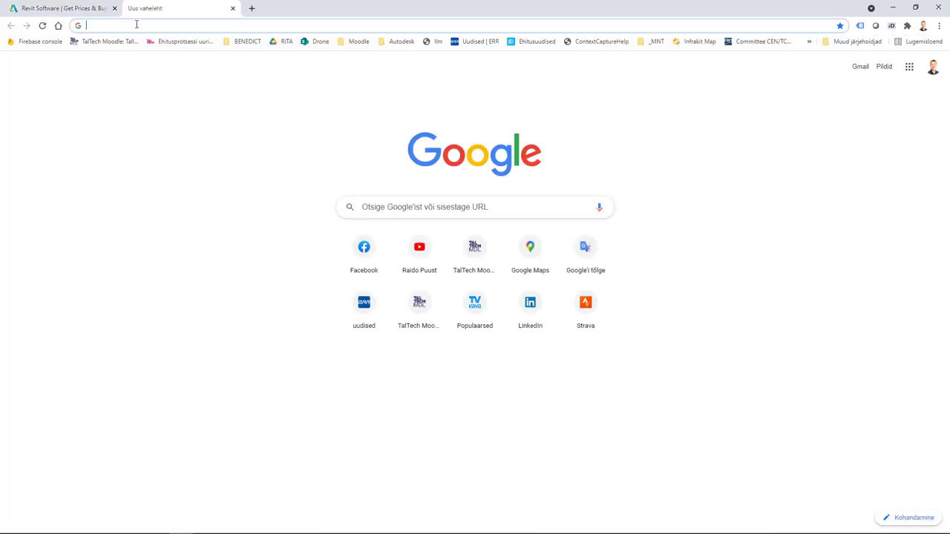
type("autodesk.com/")
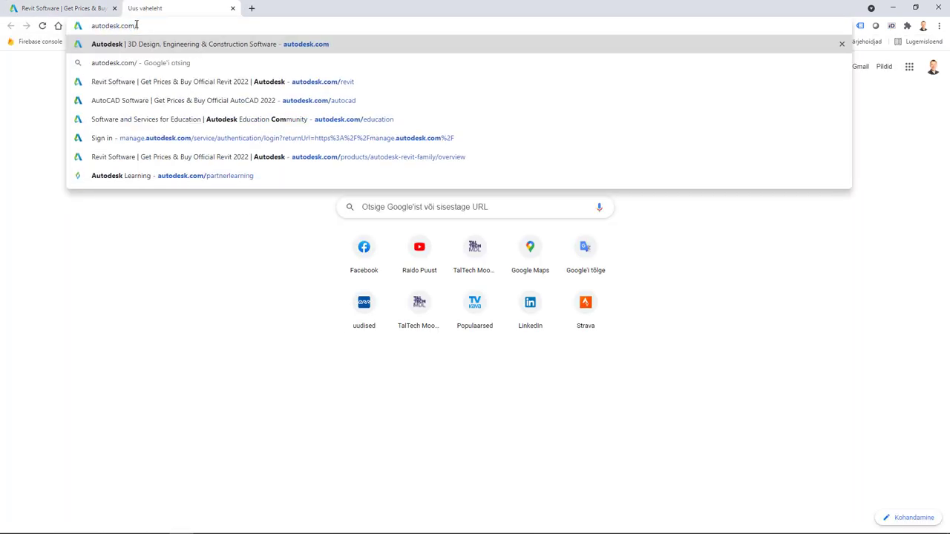
type("education")
key("Return")
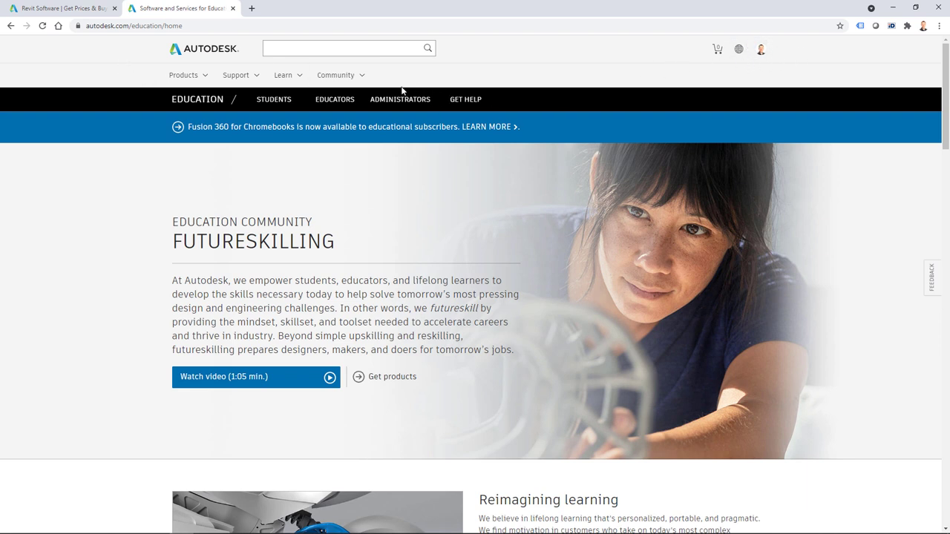
Go to the Educators section of the Autodesk Education site.
scroll(137, 282, "down", 9)
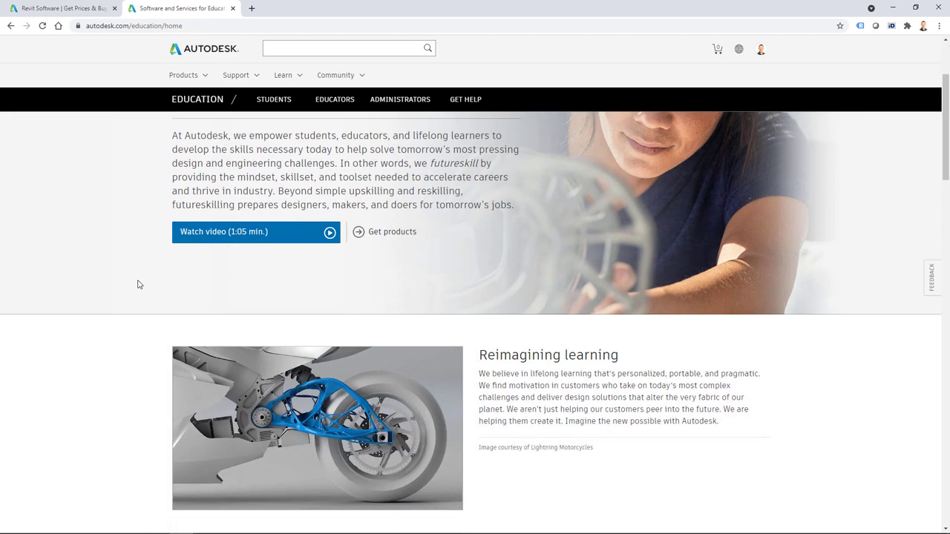
scroll(135, 280, "up", 5)
scroll(136, 280, "up", 5)
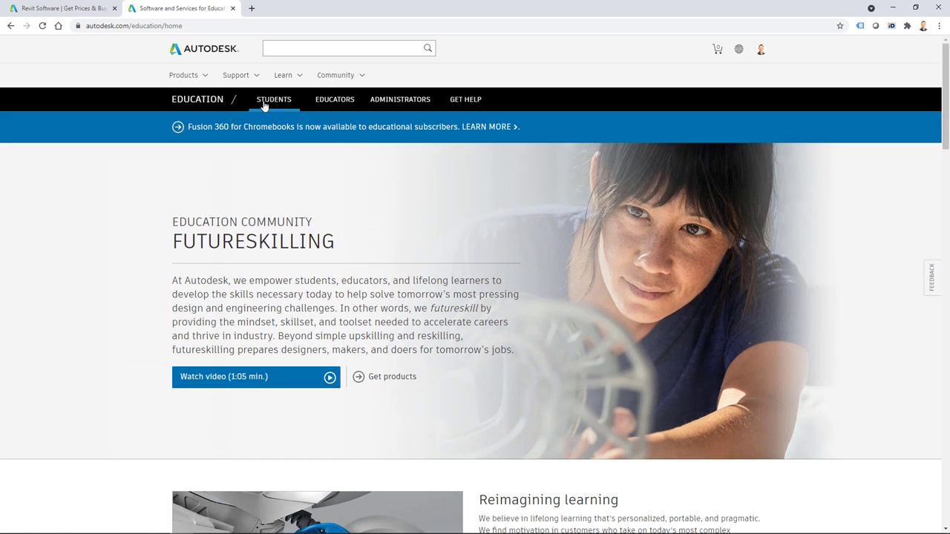
left_click(343, 106)
Open Get products, sign in for educational access, and scroll to the Revit card.
scroll(146, 267, "down", 5)
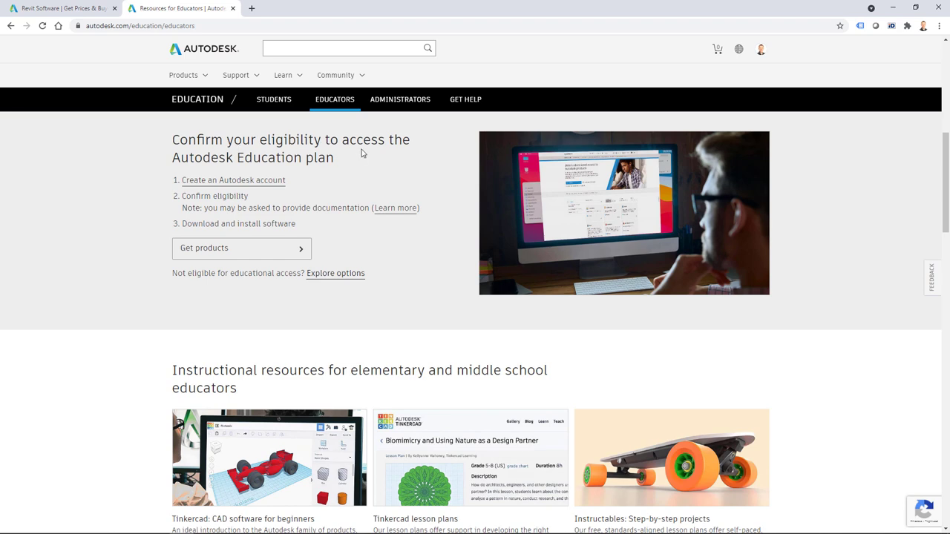
left_click(178, 256)
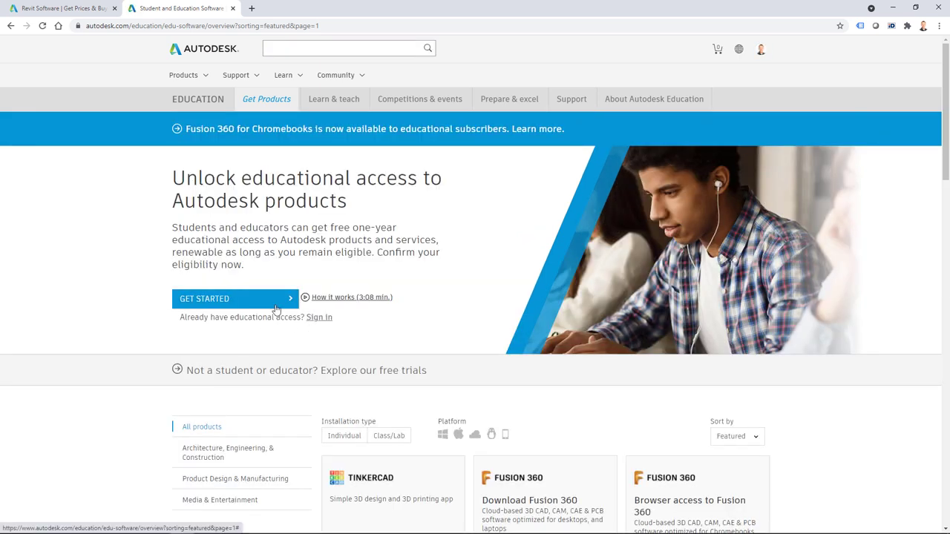
left_click(319, 318)
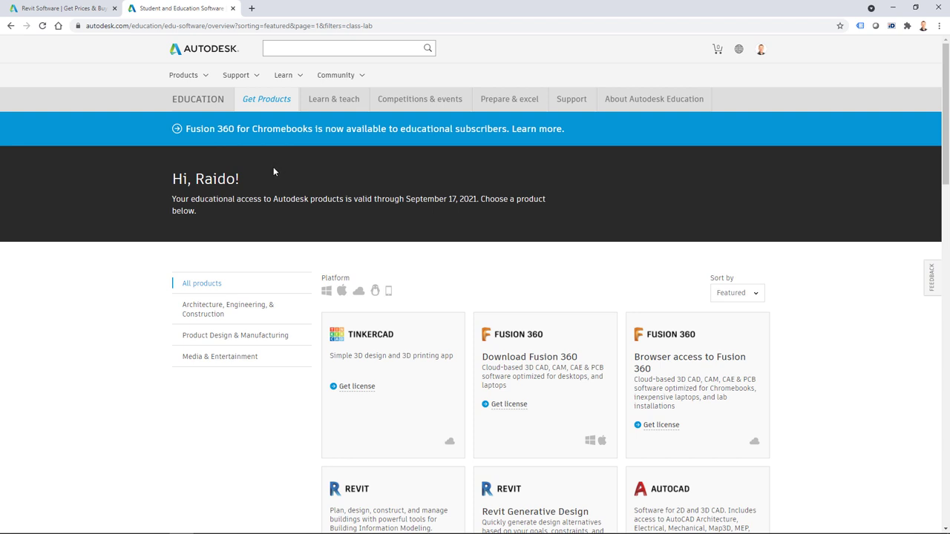
scroll(217, 362, "down", 2)
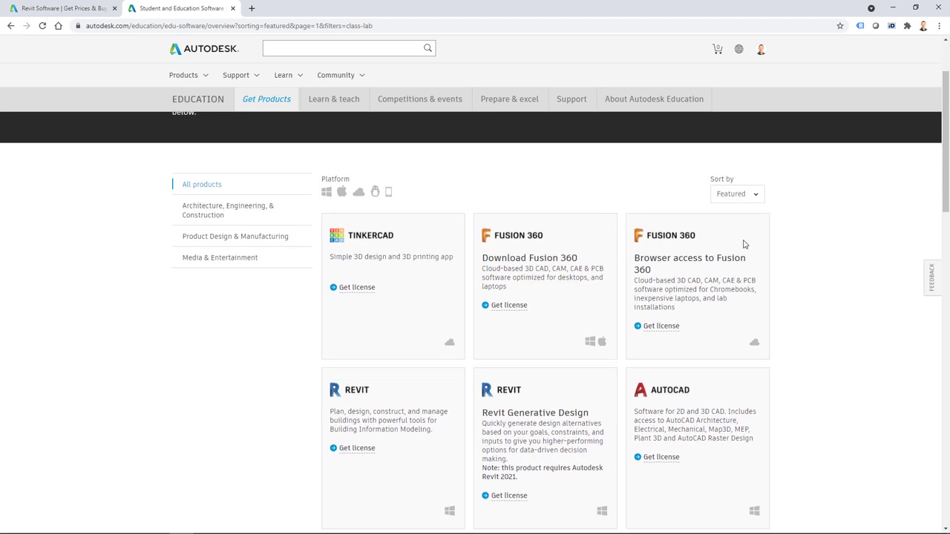
scroll(282, 309, "up", 2)
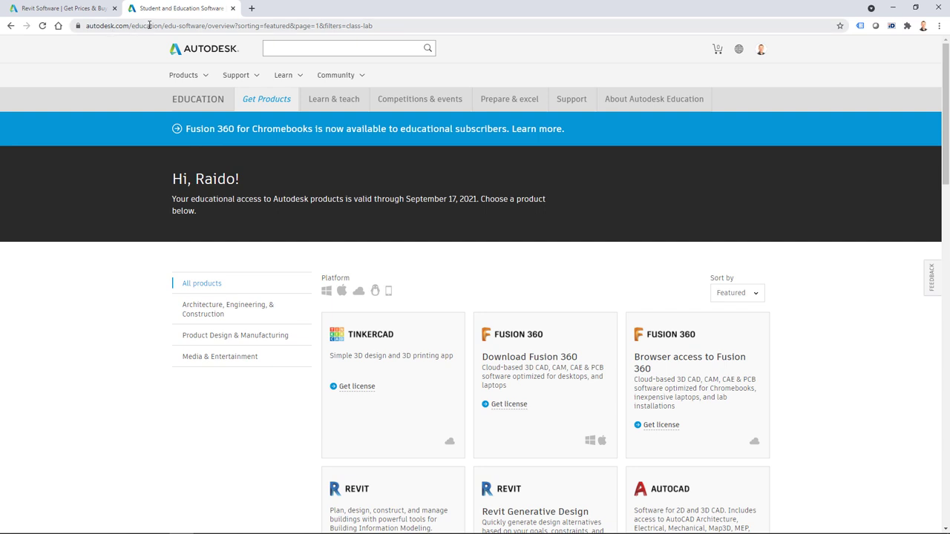
scroll(371, 386, "down", 3)
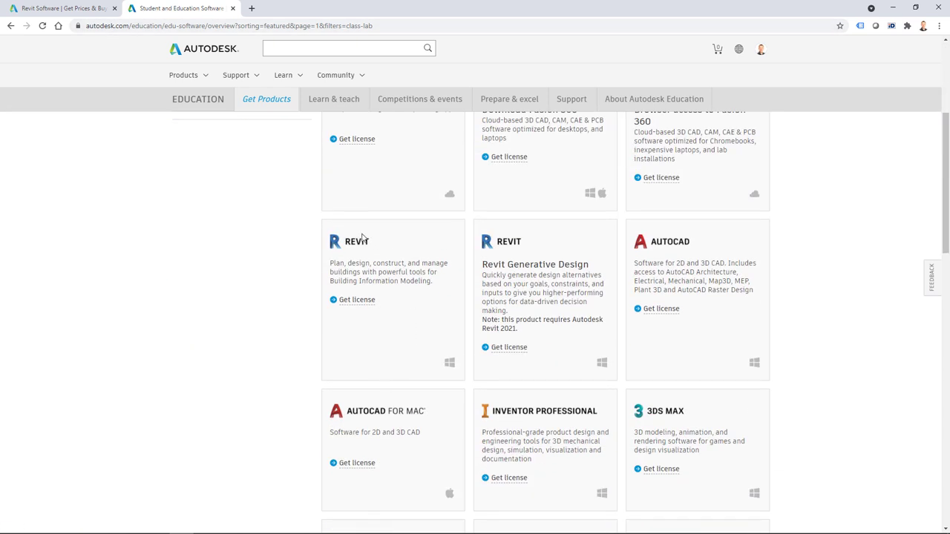
Get Revit's educational license and pick the school license without network server.
left_click(355, 300)
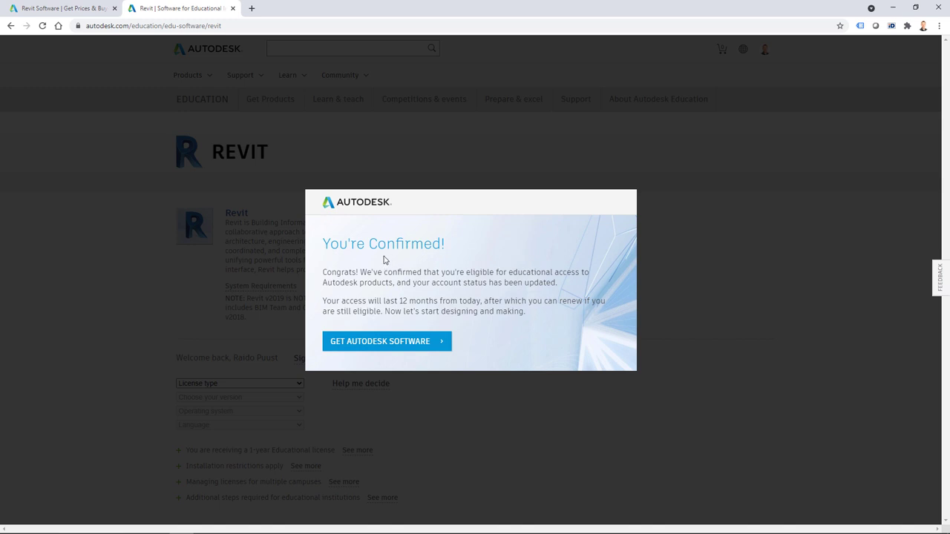
left_click(390, 341)
left_click(208, 288)
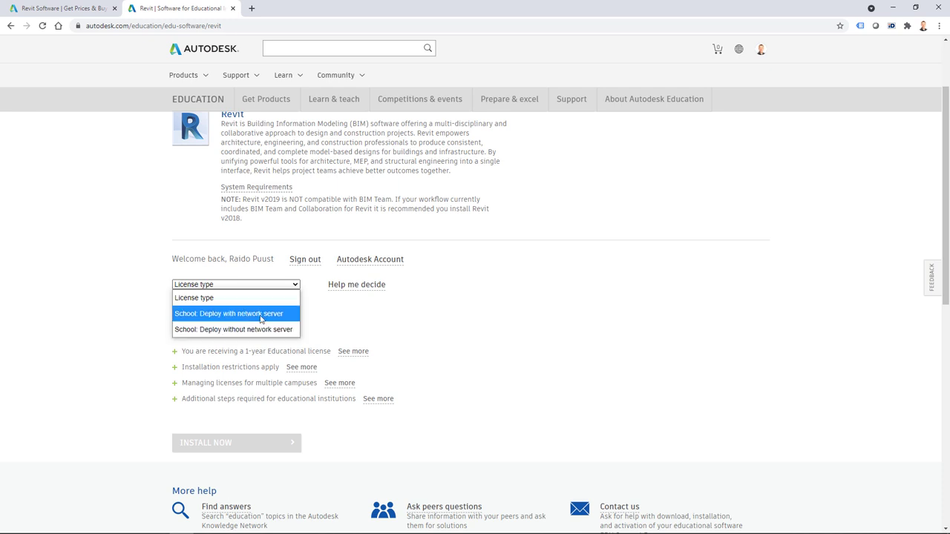
left_click(250, 330)
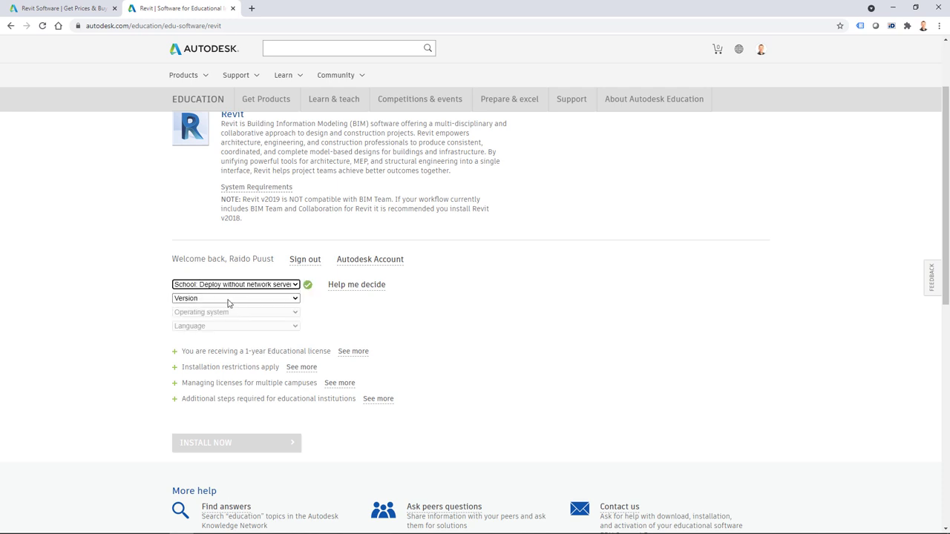
Select version Revit 2022, Windows 64-bit and English.
left_click(227, 299)
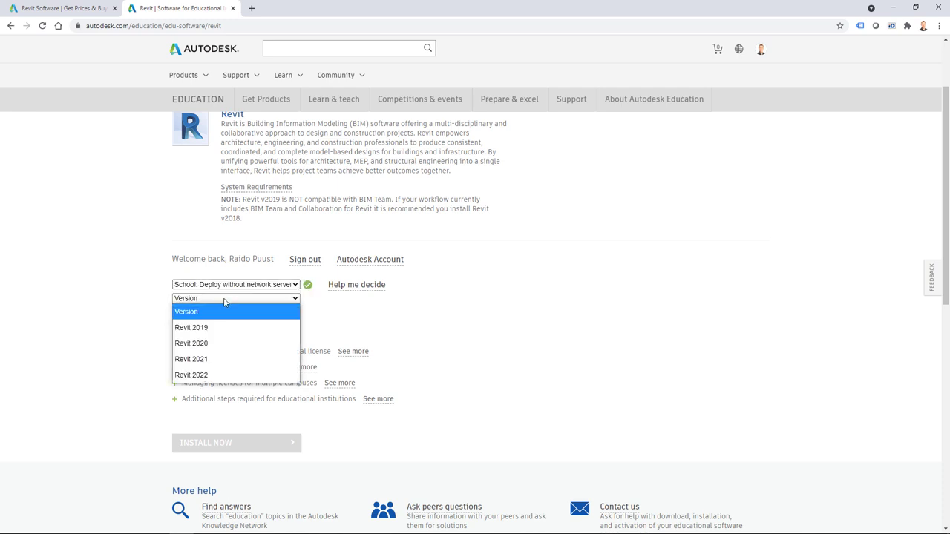
left_click(208, 375)
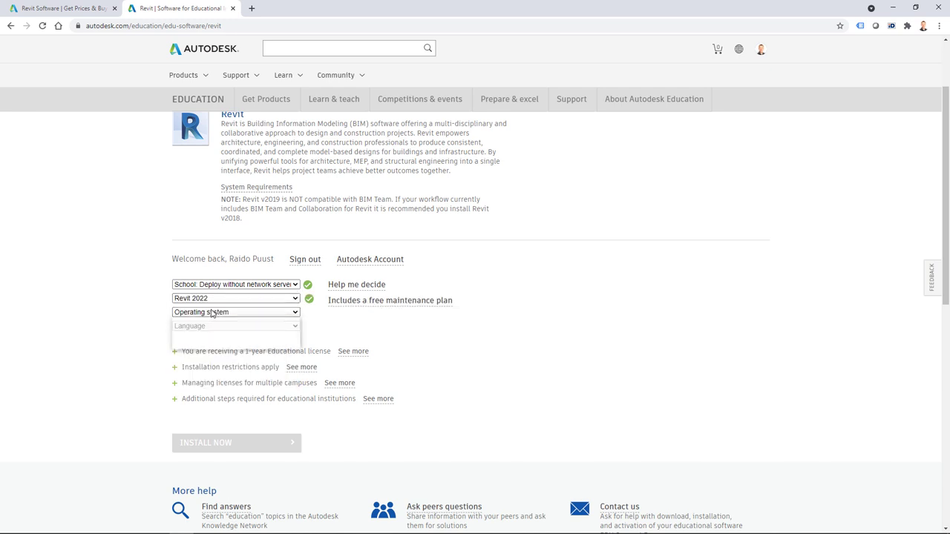
left_click(213, 313)
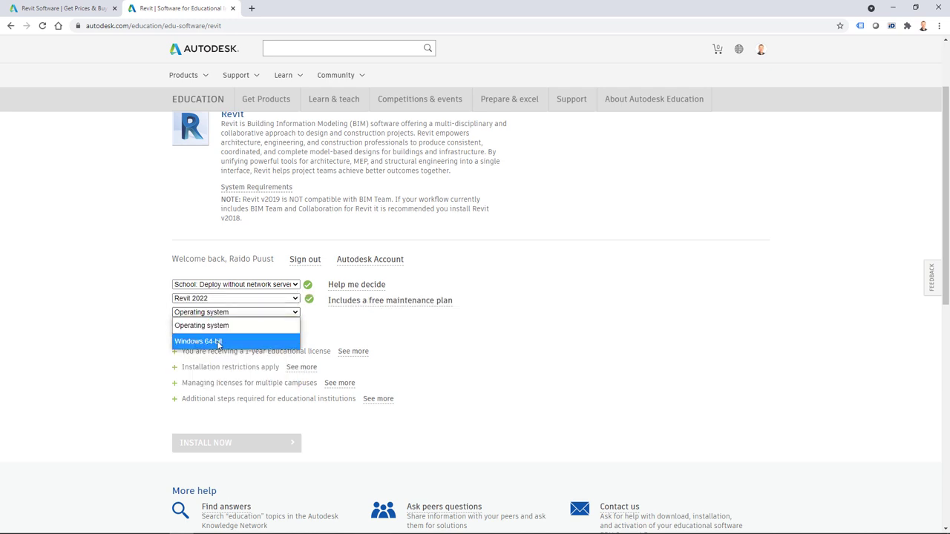
left_click(222, 342)
left_click(212, 326)
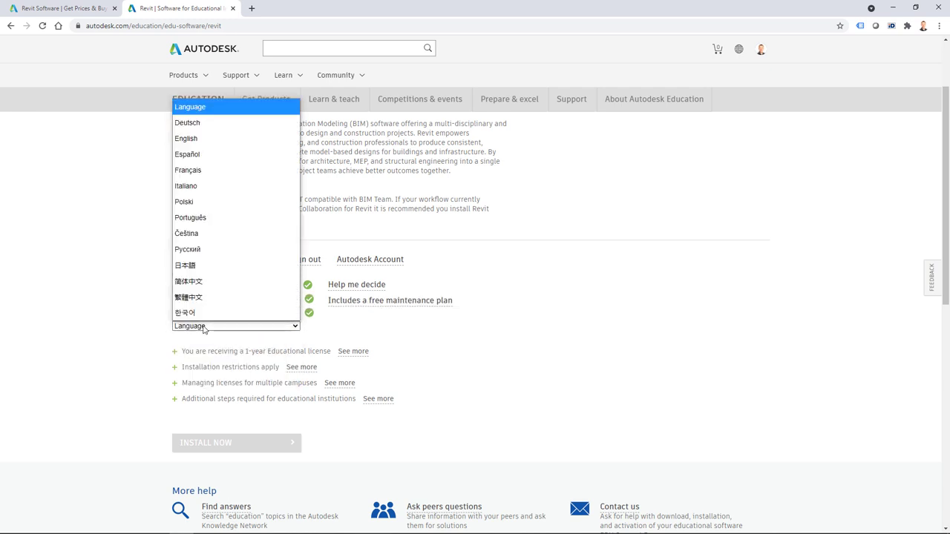
left_click(193, 134)
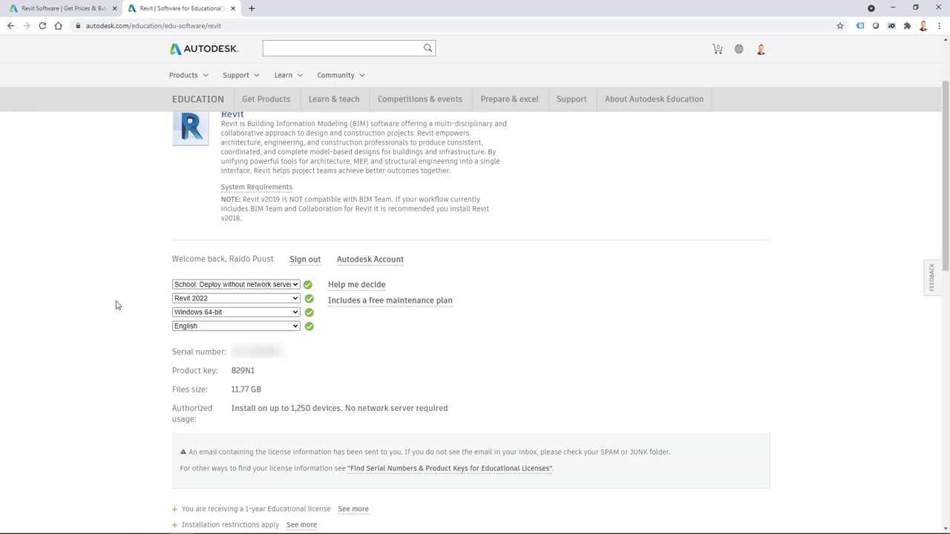
Choose Download Now from the Revit 2022 DOWNLOAD NOW dropdown on the Education page.
scroll(96, 374, "down", 3)
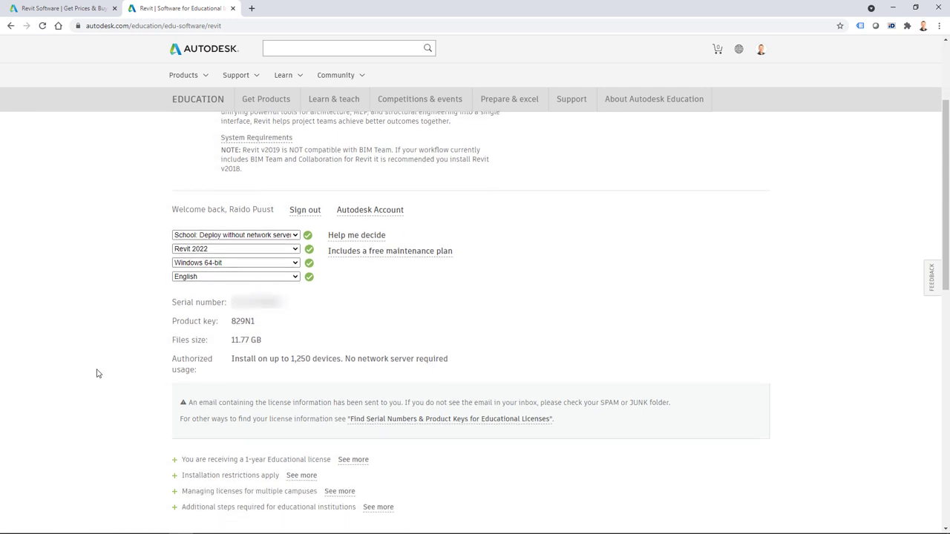
scroll(97, 373, "down", 2)
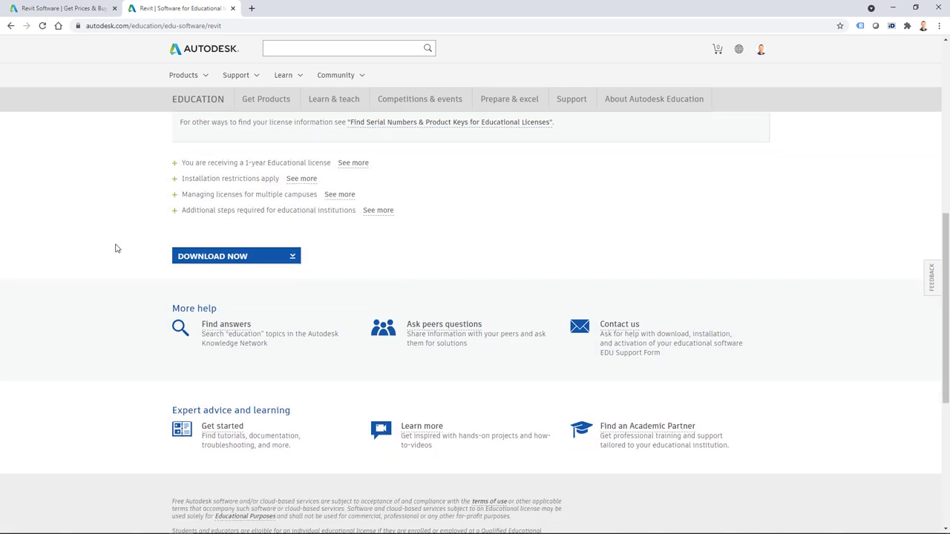
left_click(292, 257)
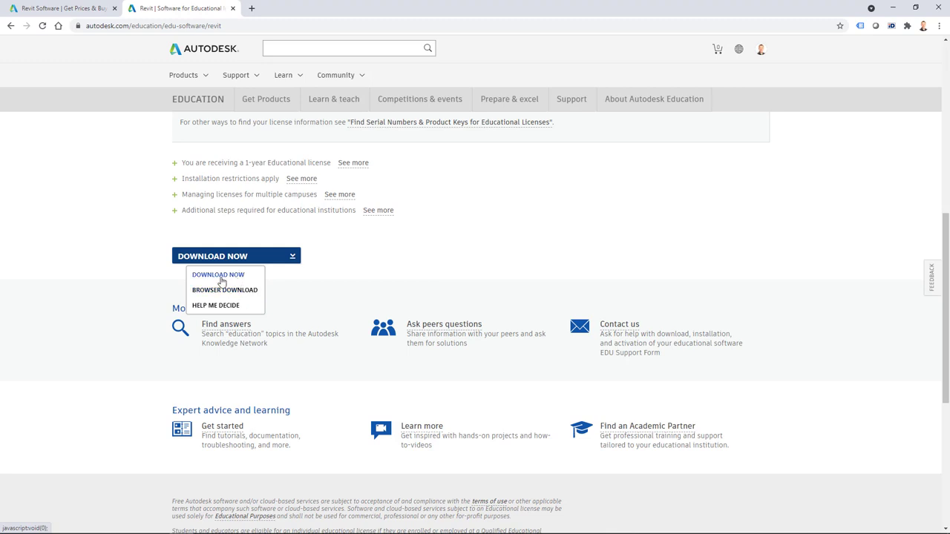
left_click(219, 275)
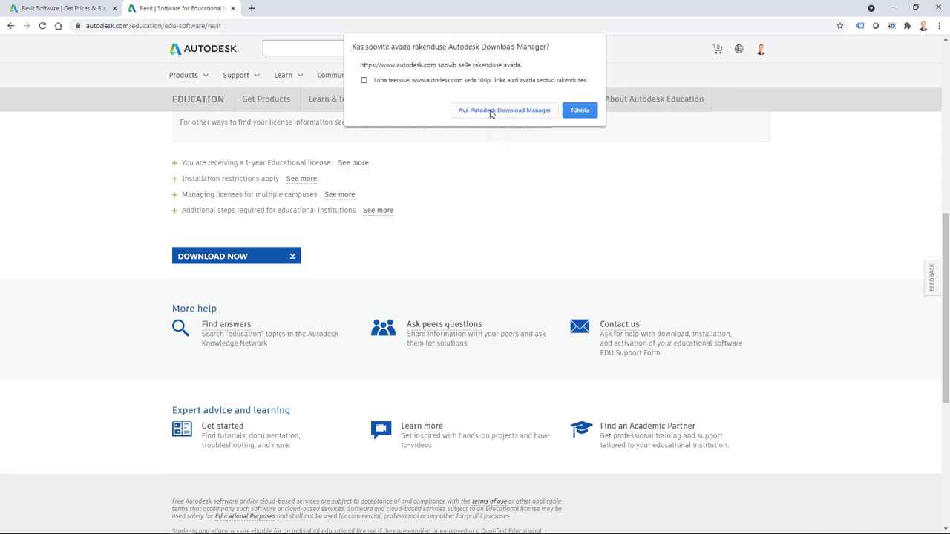
Launch Download Manager and save to a new install\Autodesk\Autodesk Revit 2022 - DownloadManager folder.
left_click(515, 115)
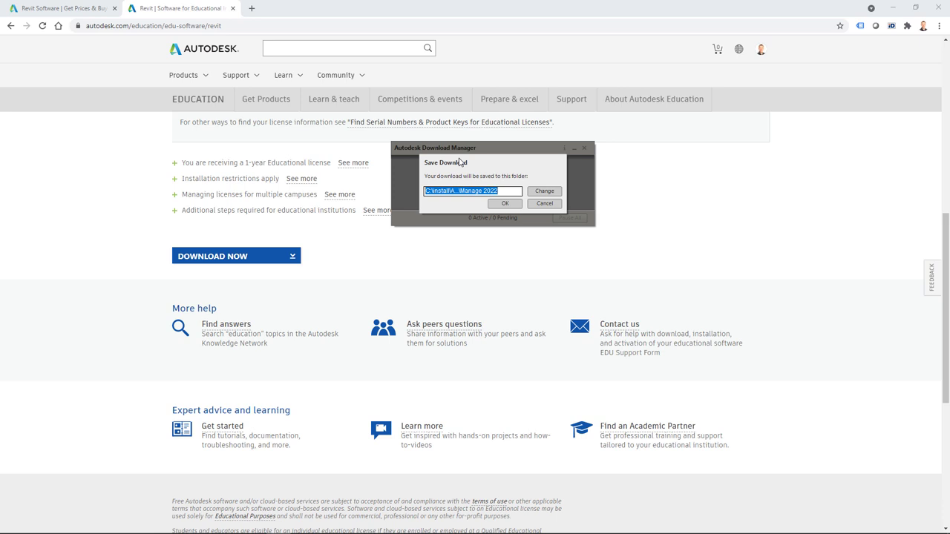
left_click(544, 192)
left_click_drag(579, 195, 451, 60)
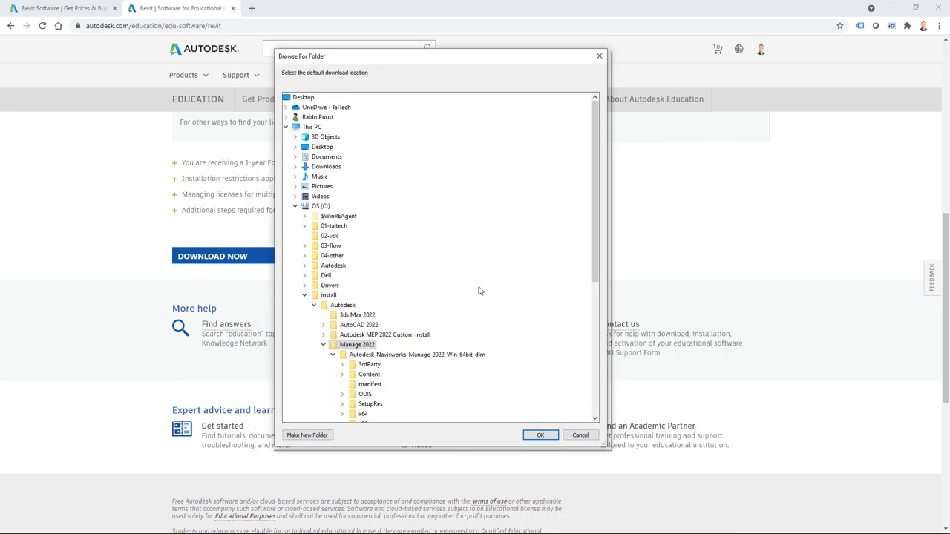
left_click(437, 305)
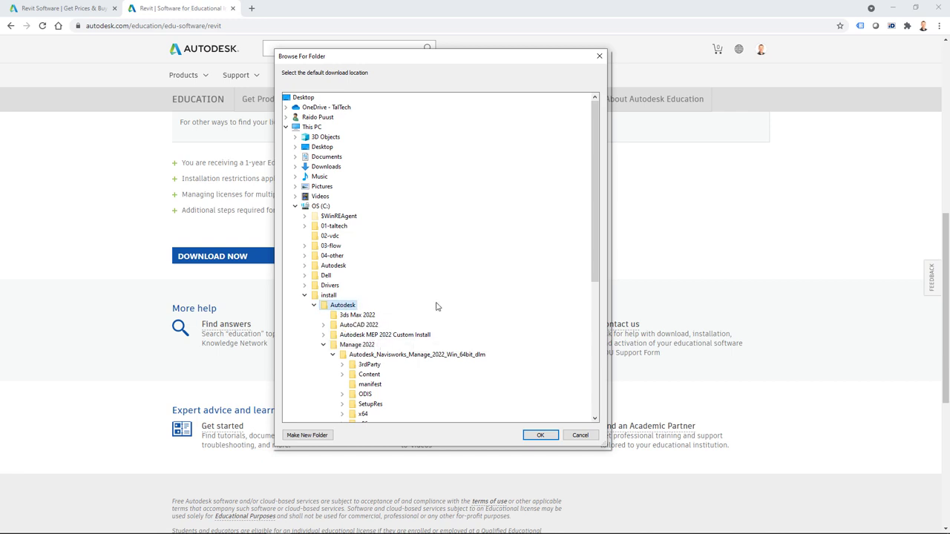
left_click(296, 436)
type("Autodesk")
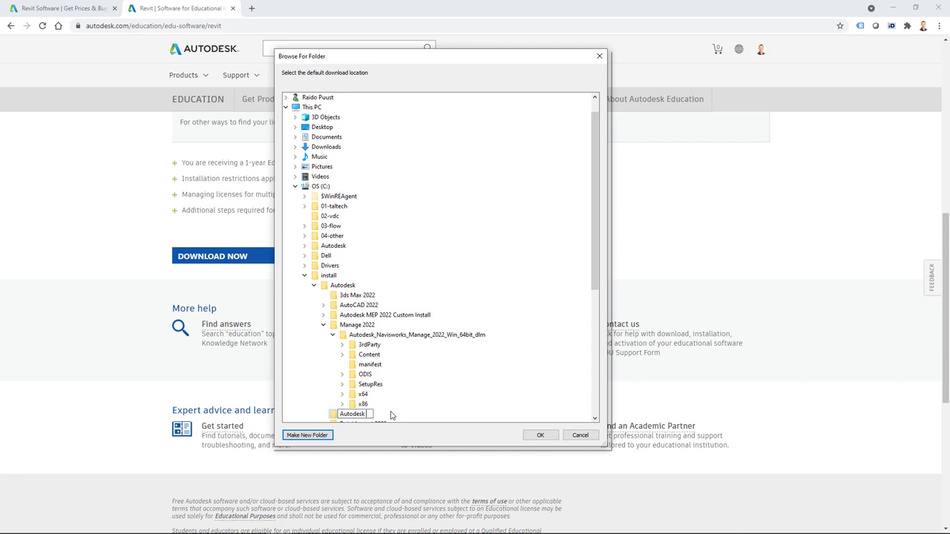
type(" Revit 2022 - DownloadManager")
key("Return")
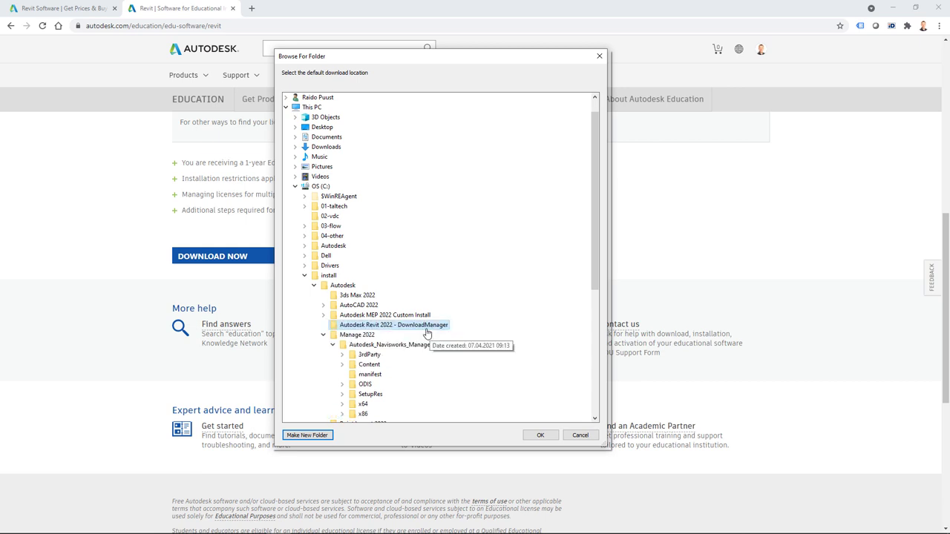
left_click(533, 434)
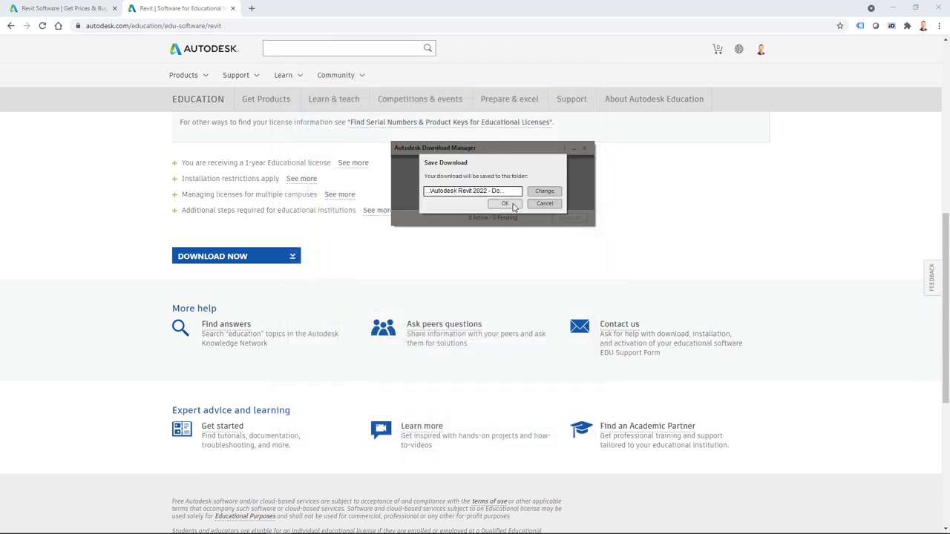
Confirm the Save Download dialog to begin downloading Revit 2022 English Win 64bit.
left_click(504, 203)
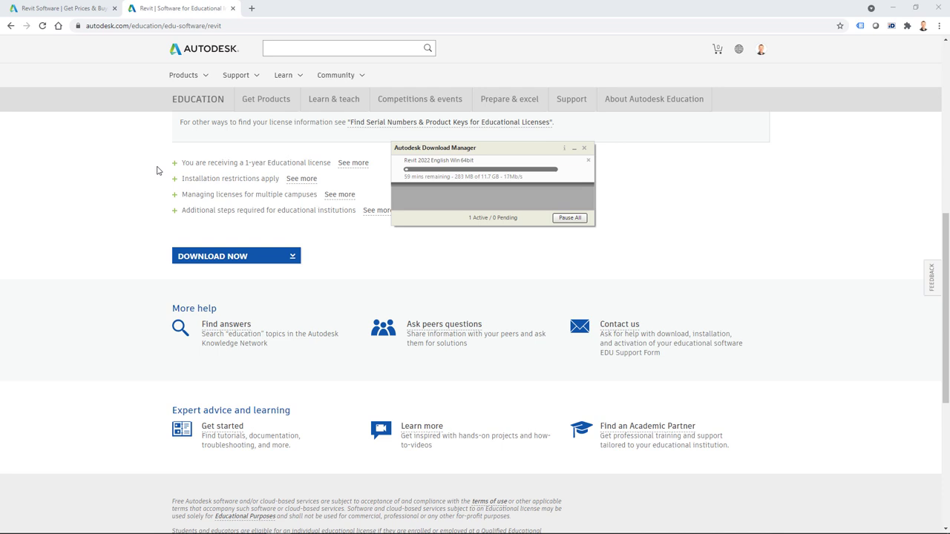
Load manage.autodesk.com in a new Chrome tab, keeping the education tab open.
left_click(251, 9)
type("manage.")
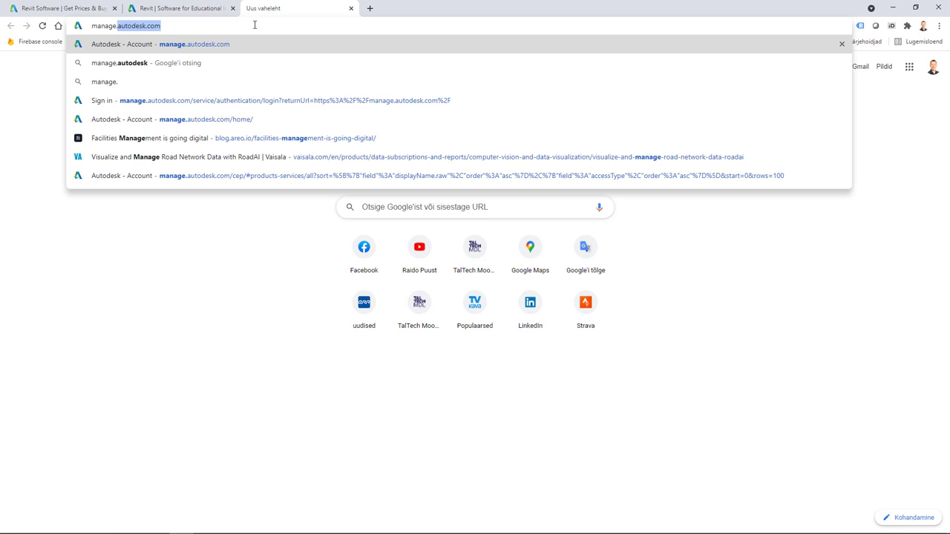
key("Return")
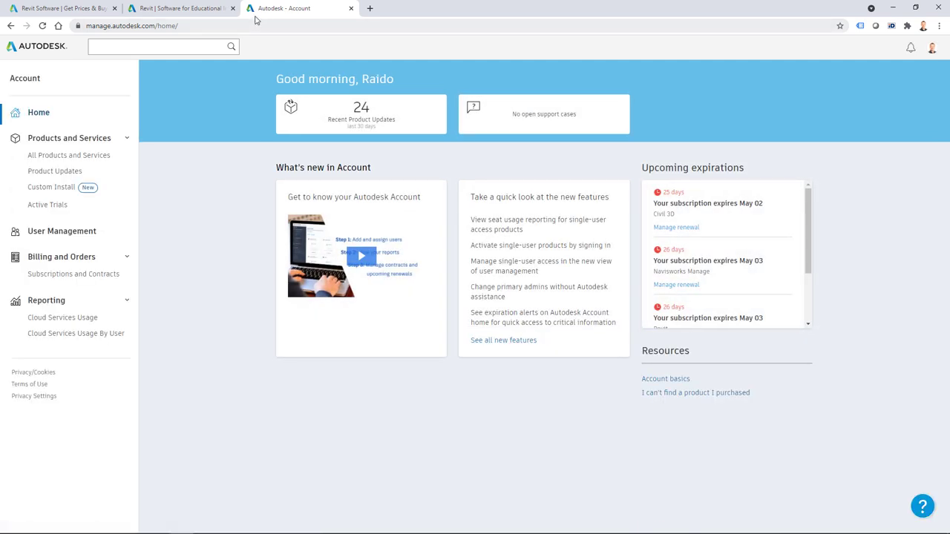
left_click(187, 8)
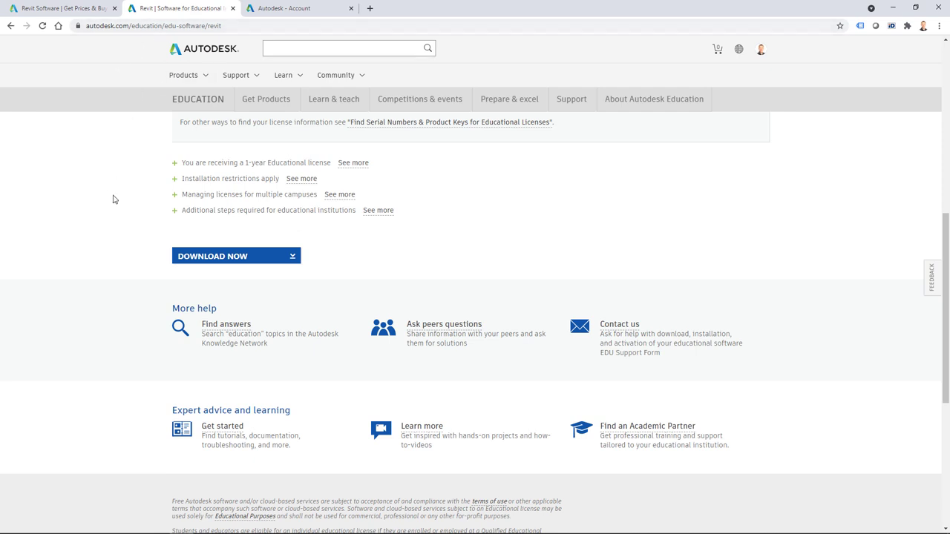
left_click(286, 8)
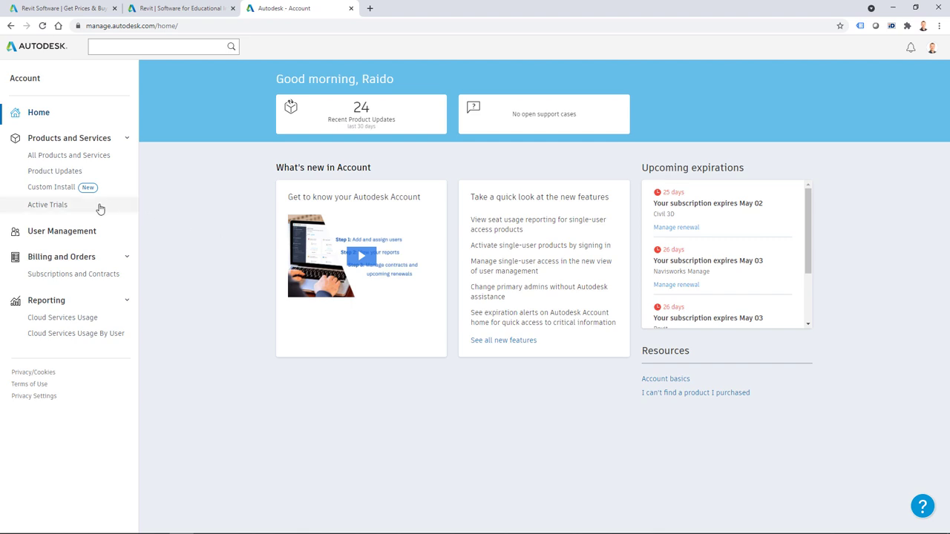
Start a Custom Install with License Type set to Serial Number.
left_click(56, 188)
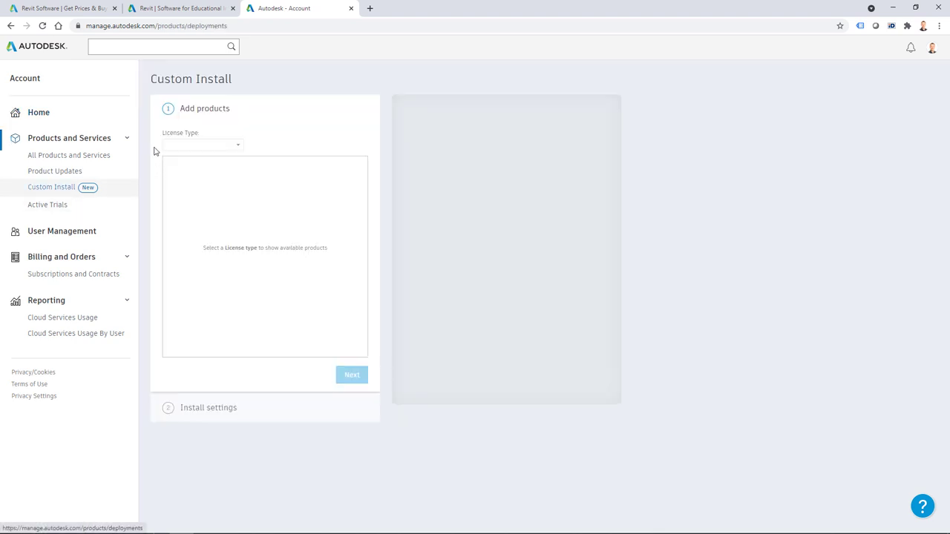
left_click(192, 147)
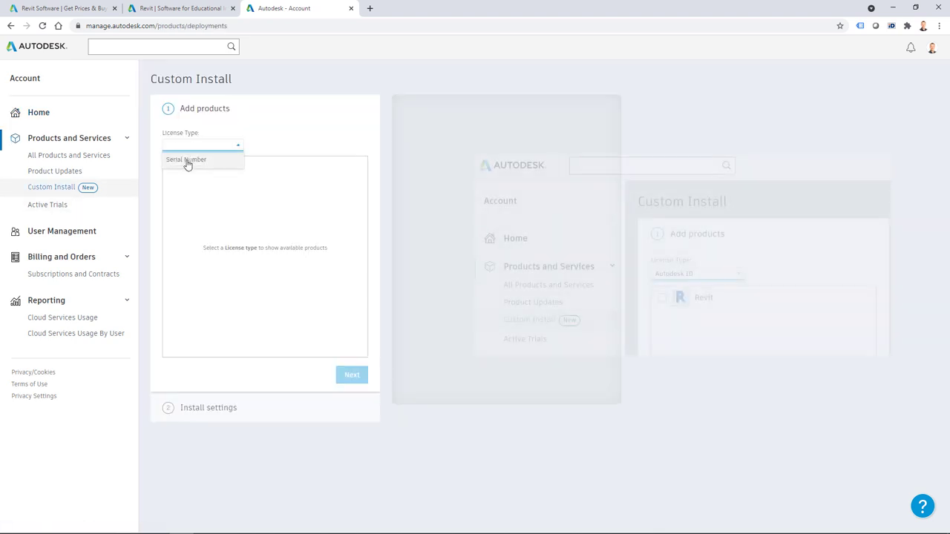
left_click(186, 160)
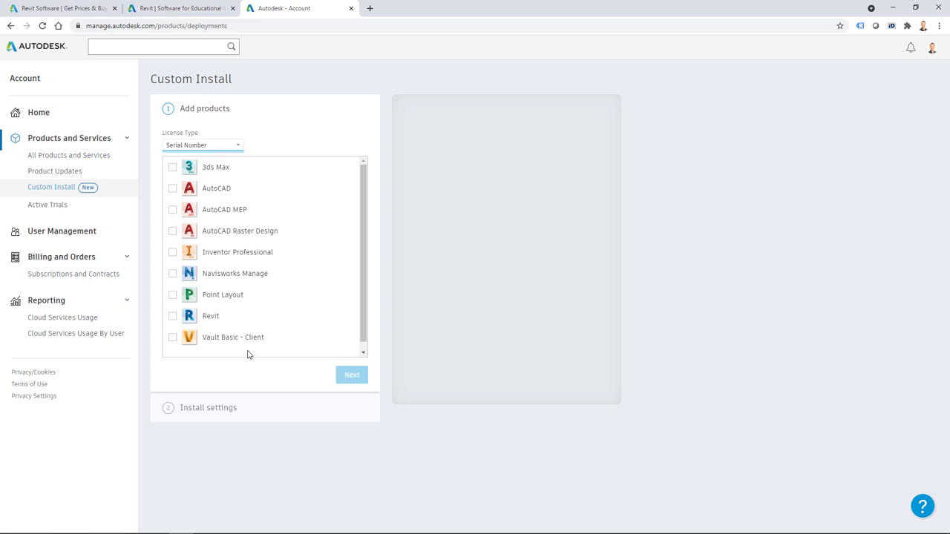
Add Revit pinned to the specific version Revit 2022 and expand its Customizations.
left_click(173, 317)
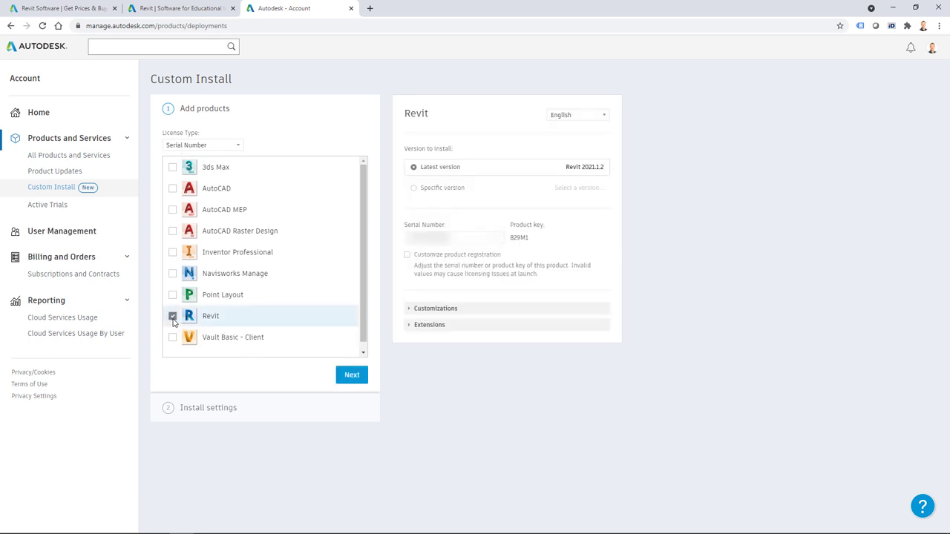
left_click(434, 190)
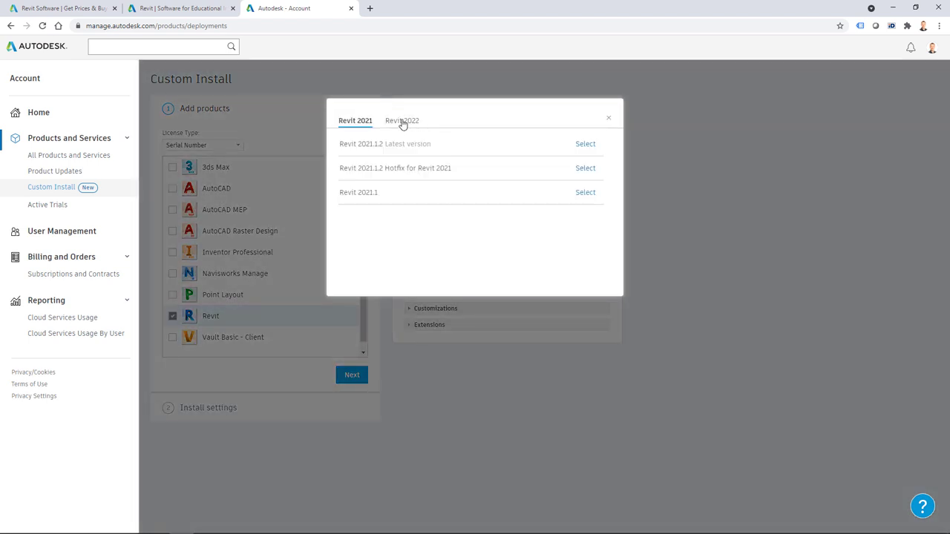
left_click(406, 123)
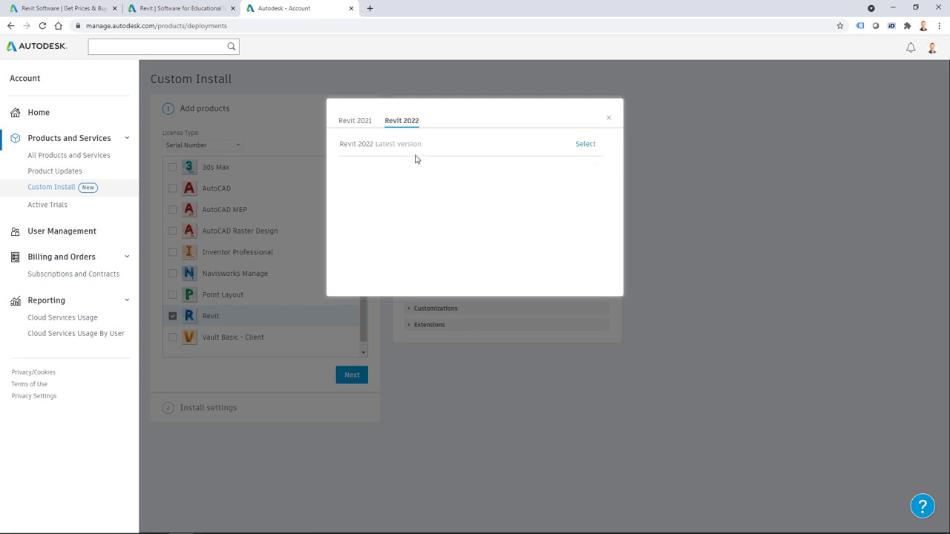
left_click(579, 146)
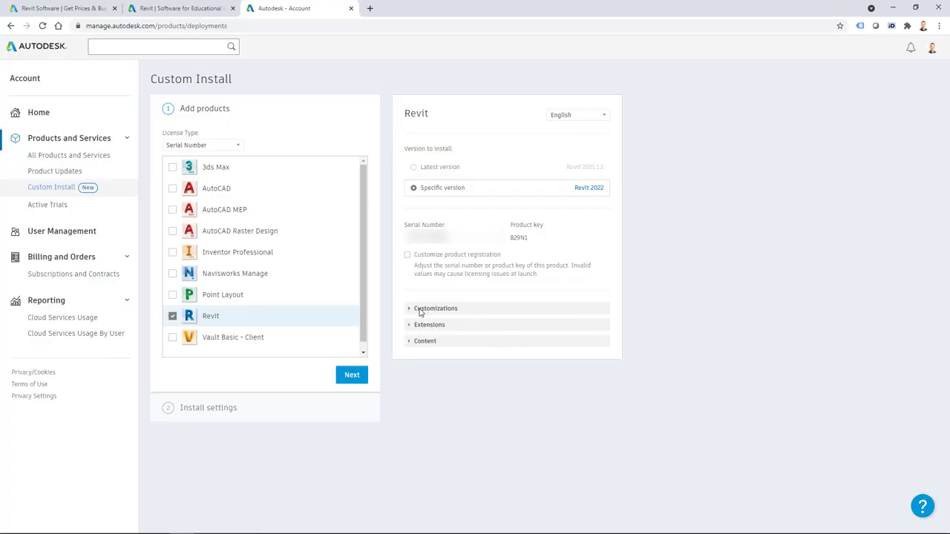
left_click(409, 309)
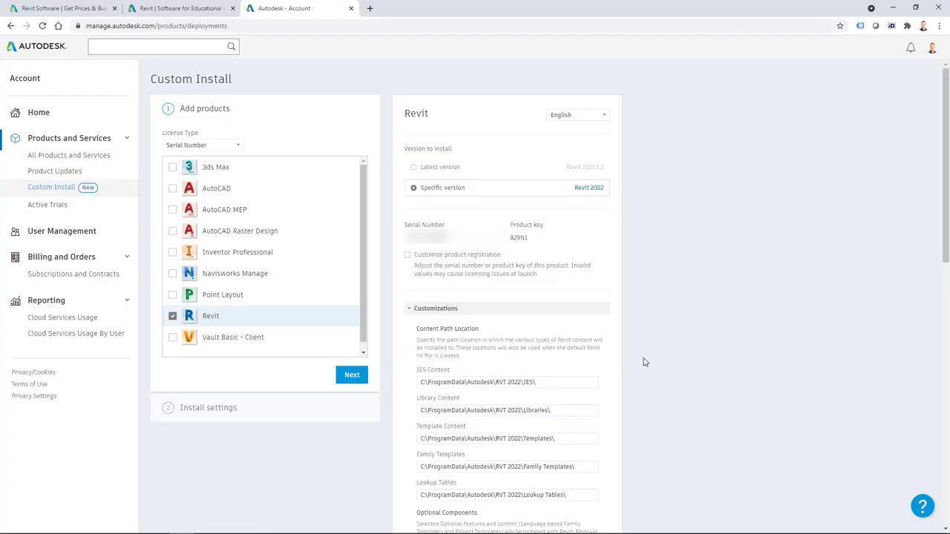
Scroll down to the Optional Components list and reveal the system tray's hidden icons.
scroll(644, 362, "down", 3)
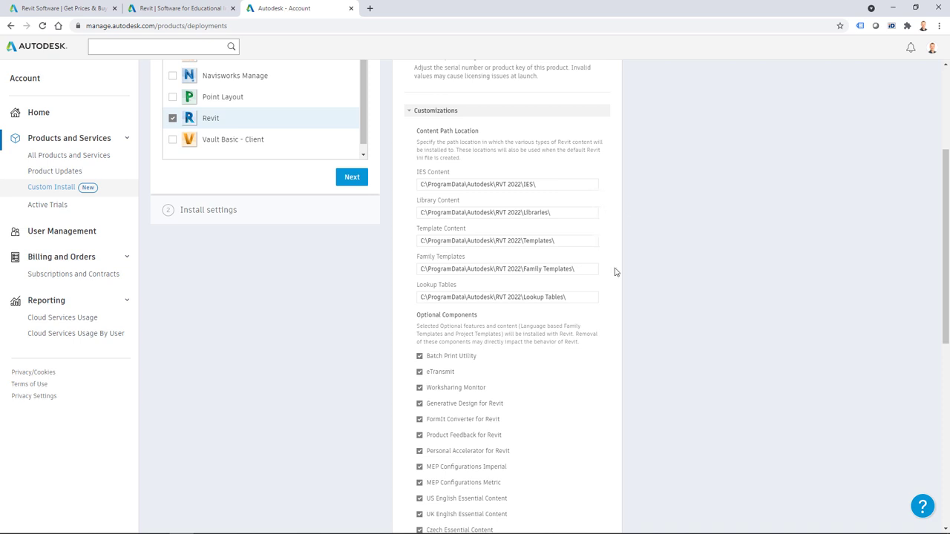
scroll(630, 328, "down", 1)
scroll(630, 327, "down", 3)
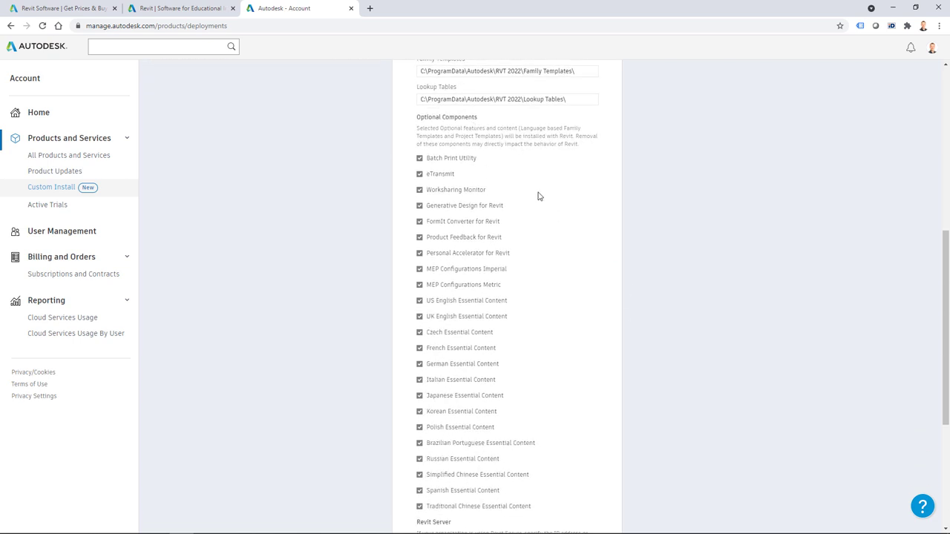
scroll(541, 201, "down", 1)
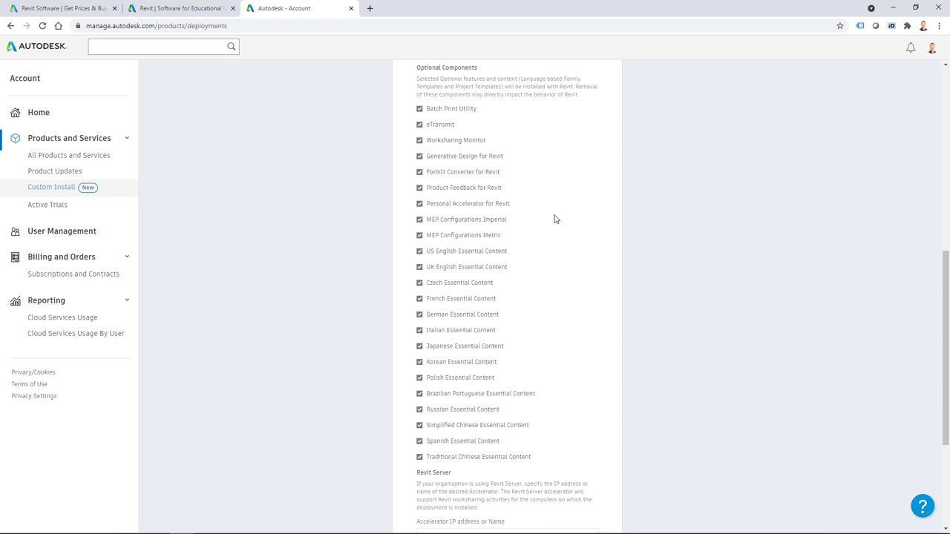
left_click(801, 525)
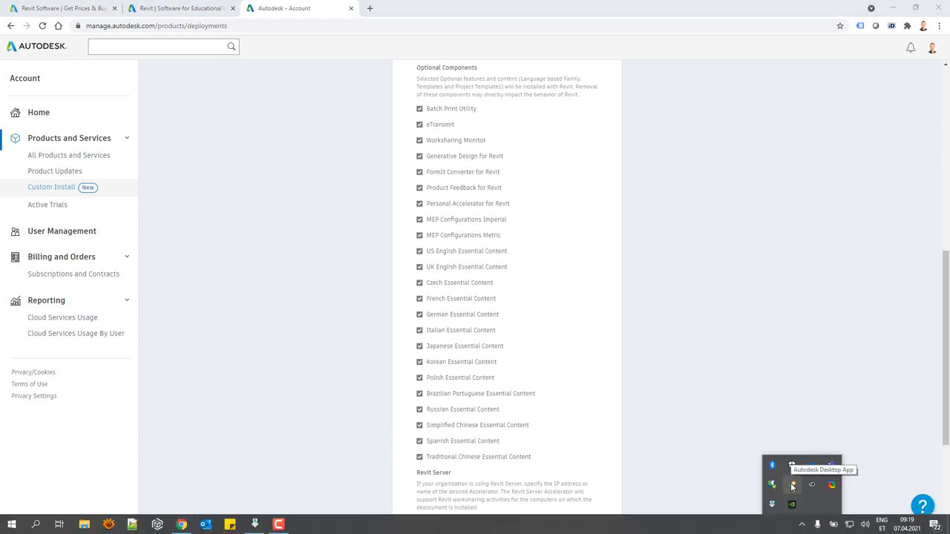
Check My updates in Autodesk Desktop App, then uncheck MEP Configurations Imperial.
left_click(792, 486)
left_click(289, 79)
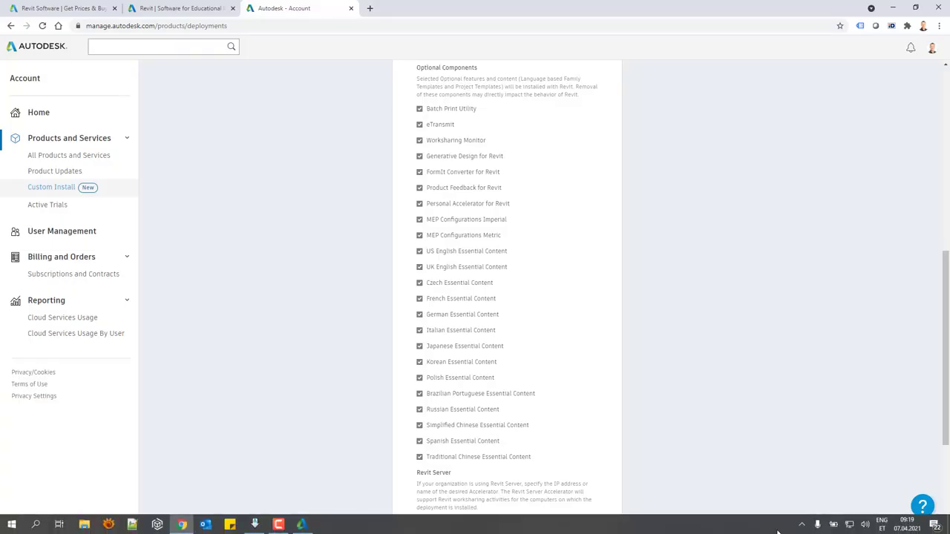
left_click(801, 526)
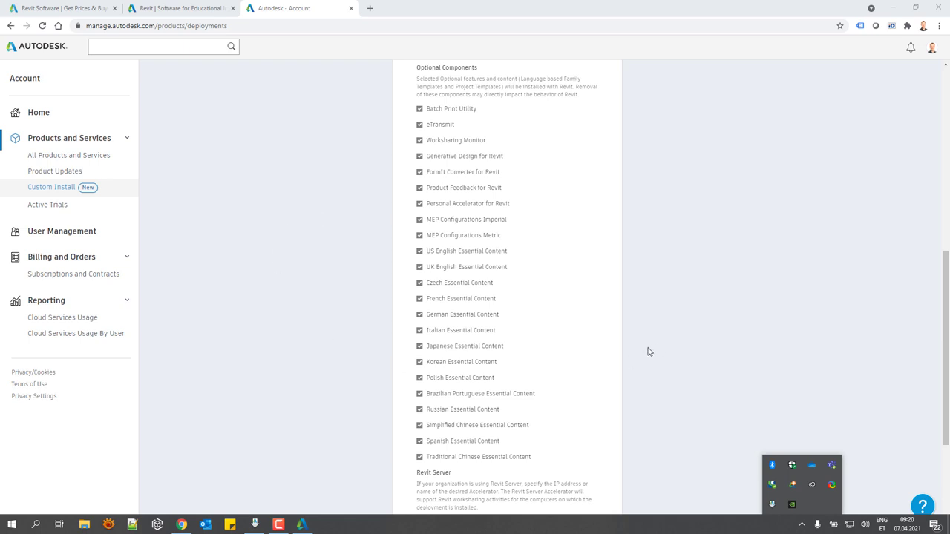
left_click(45, 194)
left_click(419, 219)
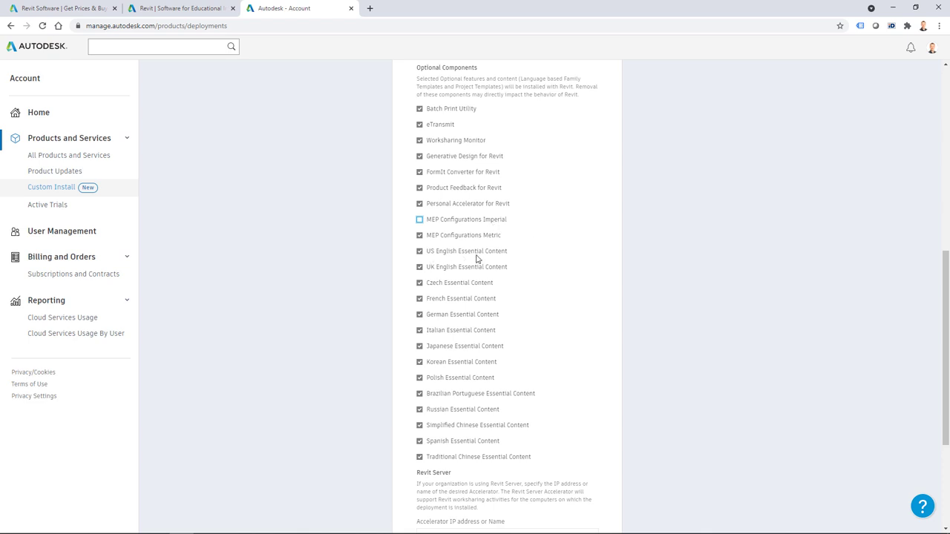
Uncheck Czech, French, German, Italian, Japanese, Korean, Polish, Brazilian Portuguese, Russian and Simplified Chinese content.
left_click(420, 283)
left_click(420, 298)
left_click(420, 314)
left_click(420, 330)
left_click(420, 347)
left_click(420, 362)
left_click(419, 377)
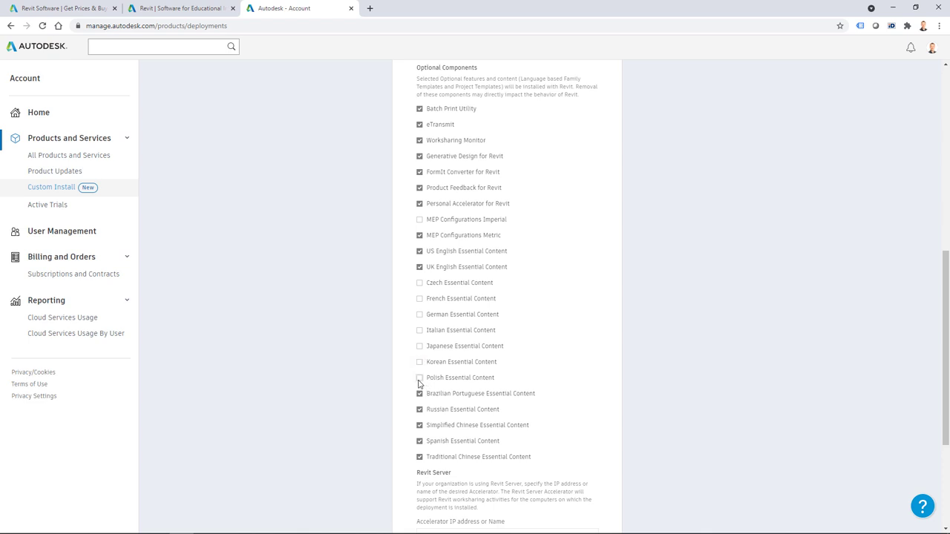
left_click(420, 394)
left_click(420, 410)
left_click(420, 426)
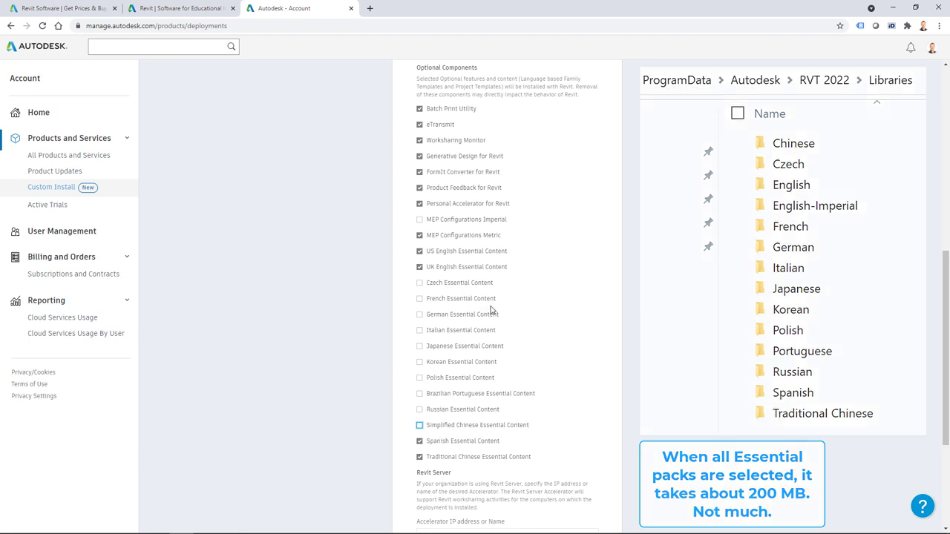
Also uncheck Spanish and Traditional Chinese content and expand the Extensions list.
scroll(460, 345, "down", 1)
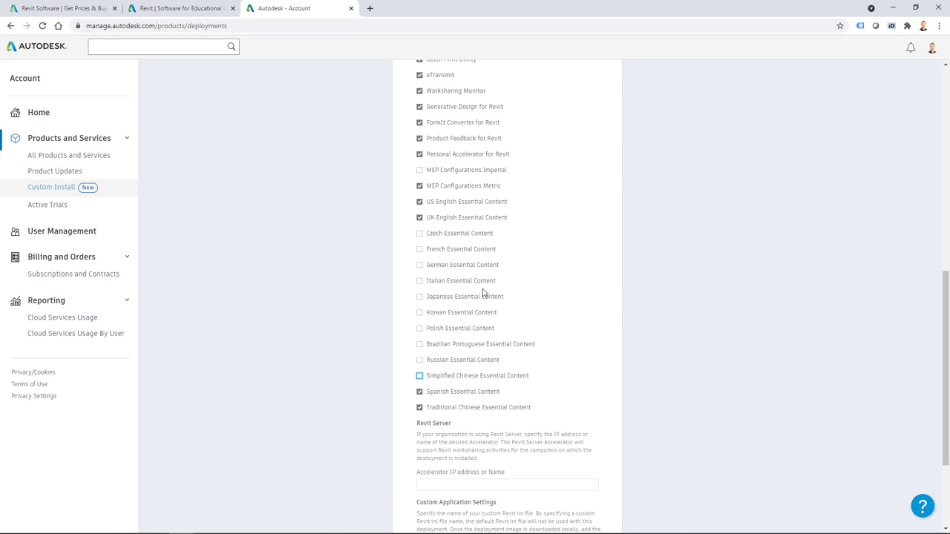
left_click(419, 392)
scroll(474, 245, "down", 1)
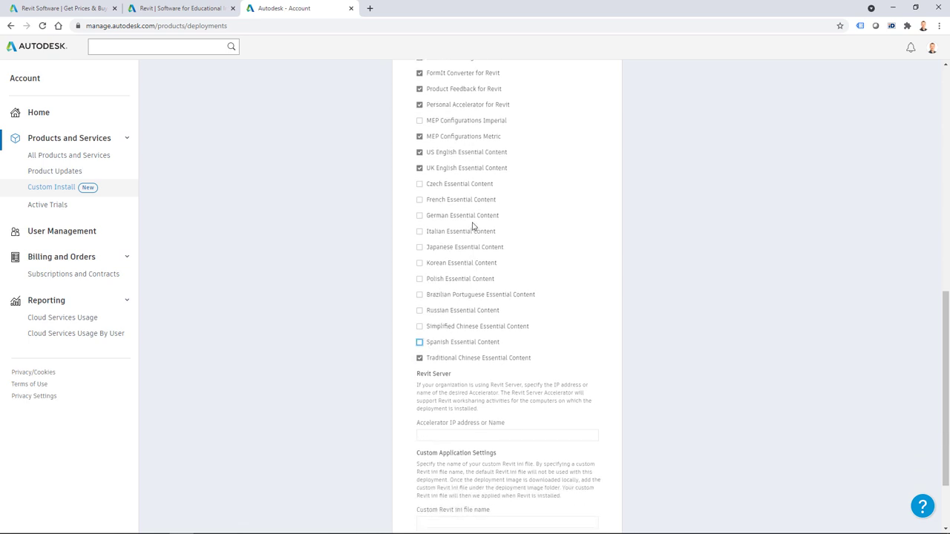
left_click(481, 357)
scroll(487, 327, "down", 2)
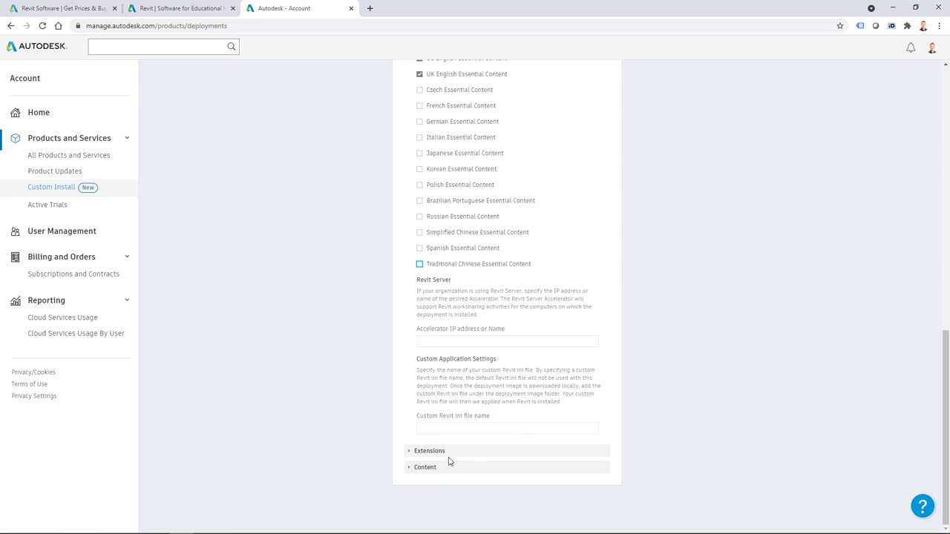
left_click(410, 451)
Tick all seven extensions, from InfraWorks Updater to BIM Interoperability Tools for Revit 2022.
scroll(500, 293, "down", 5)
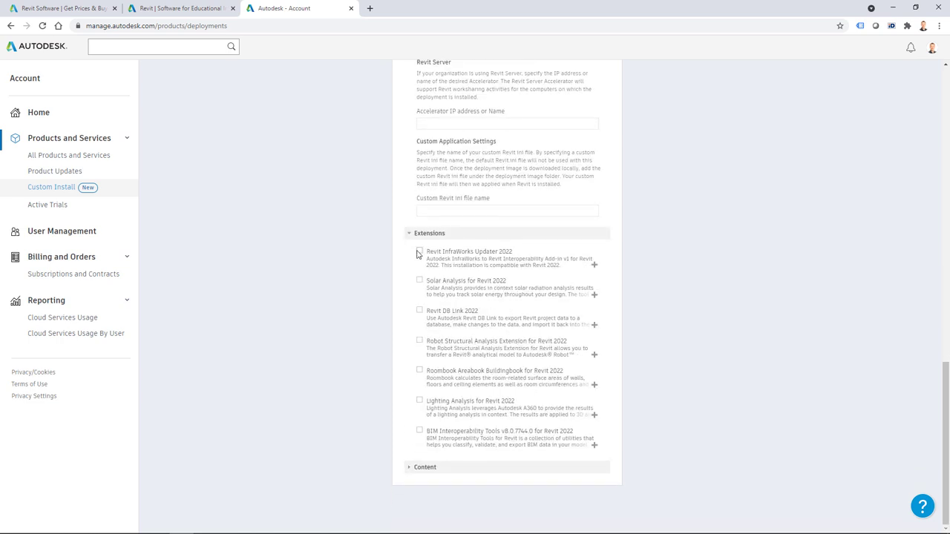
left_click(419, 252)
left_click(420, 281)
left_click(420, 310)
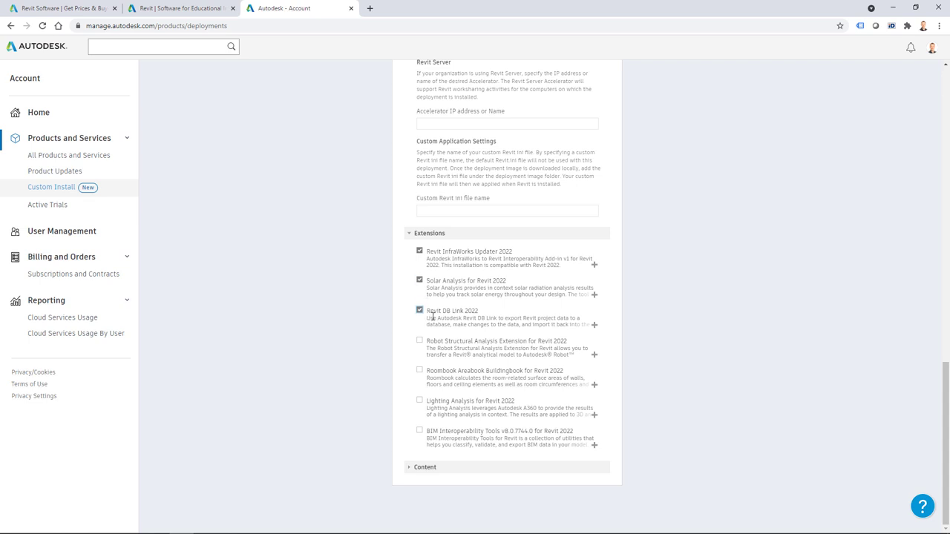
left_click(471, 342)
left_click(420, 370)
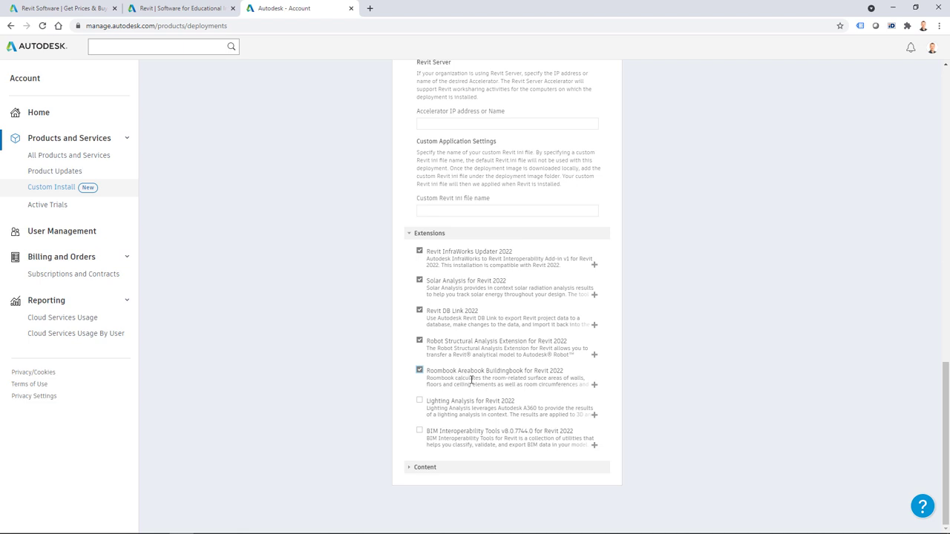
left_click(419, 401)
left_click(419, 430)
Expand Content and include US English Content for Revit 2022.
left_click(422, 467)
scroll(336, 410, "down", 2)
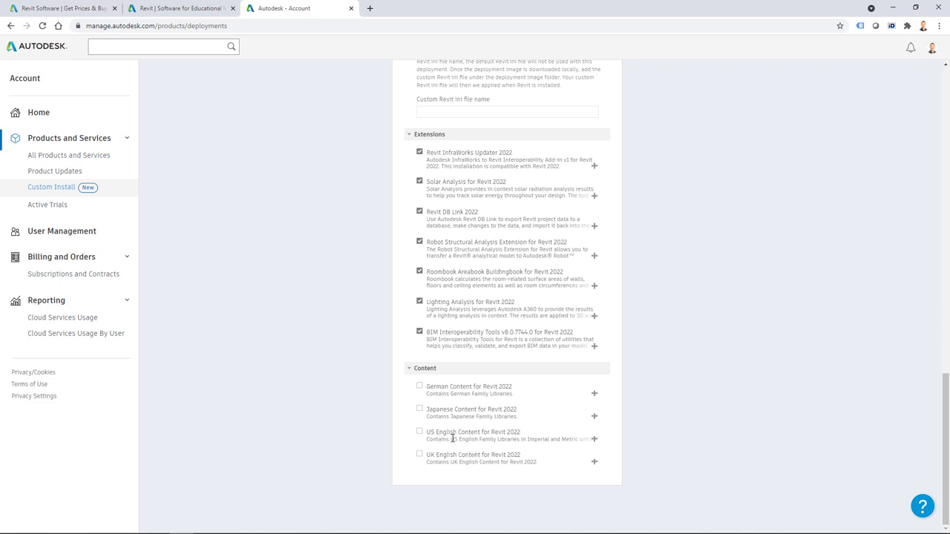
left_click(419, 432)
Name the installer 'Revit Custom Installer', accept the Terms of Use, and create it.
scroll(677, 315, "up", 15)
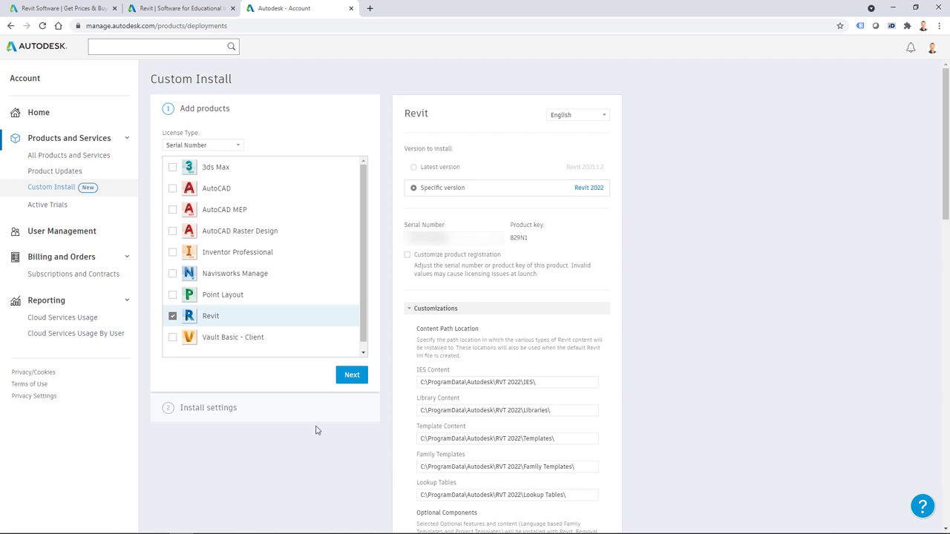
left_click(352, 376)
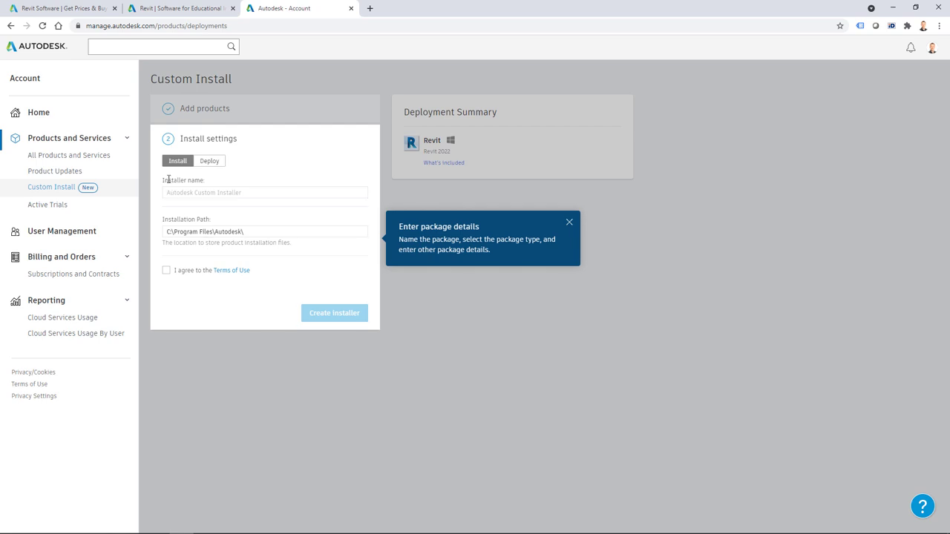
left_click(202, 191)
type("Revit C")
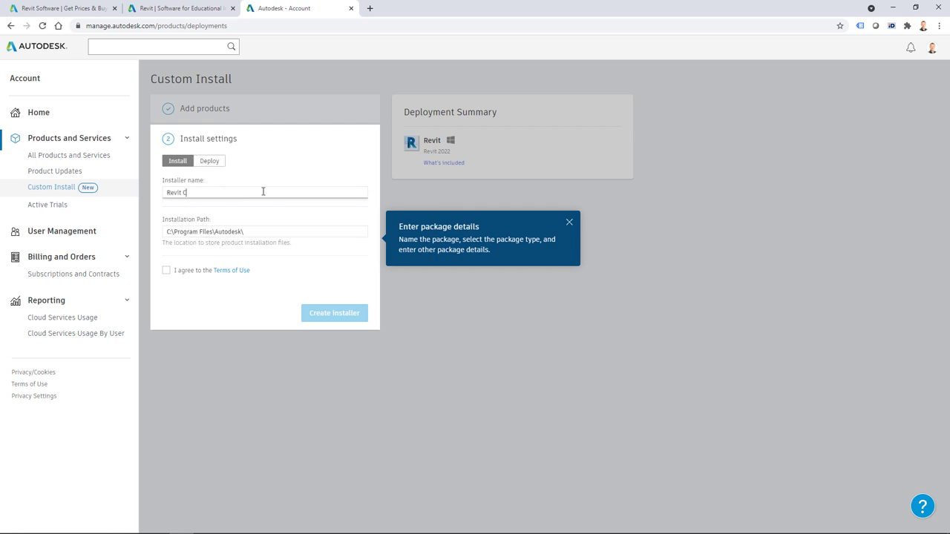
type("ustom Installer")
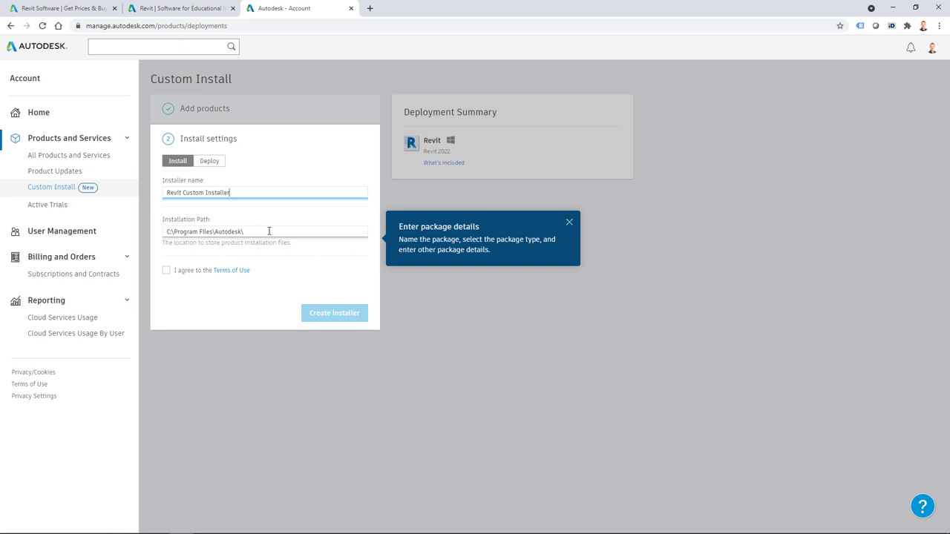
left_click(168, 278)
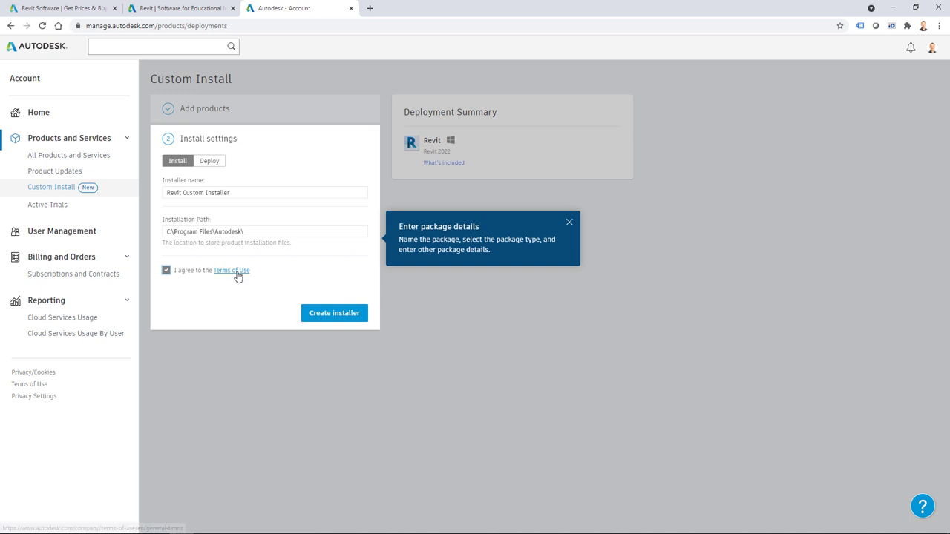
left_click(334, 315)
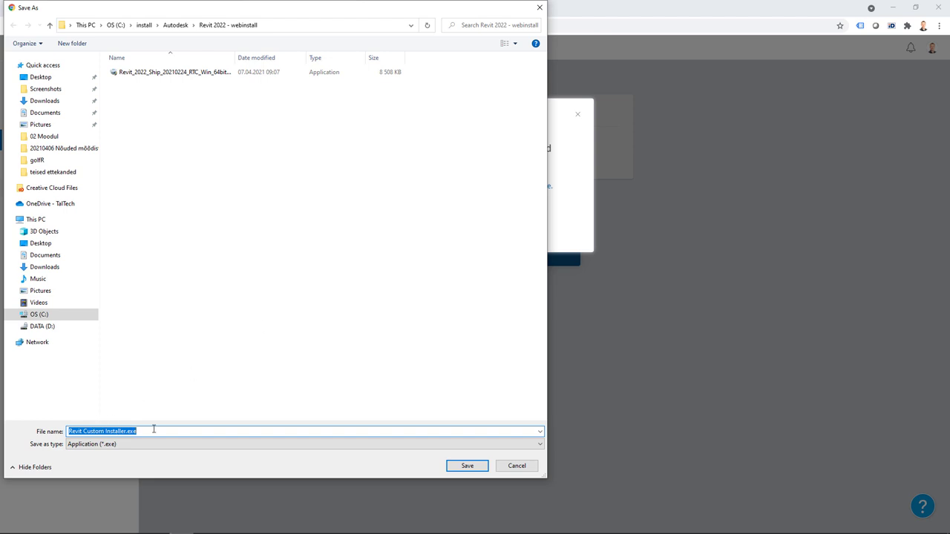
Create an 'Autodesk Revit 2022 - CustomInstall' folder in install\Autodesk and open it as the save location.
left_click(175, 26)
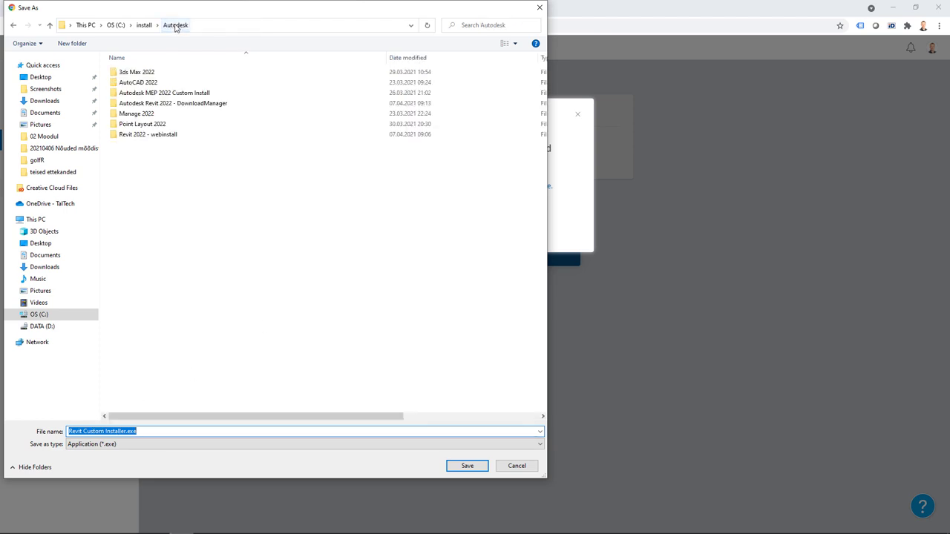
right_click(194, 194)
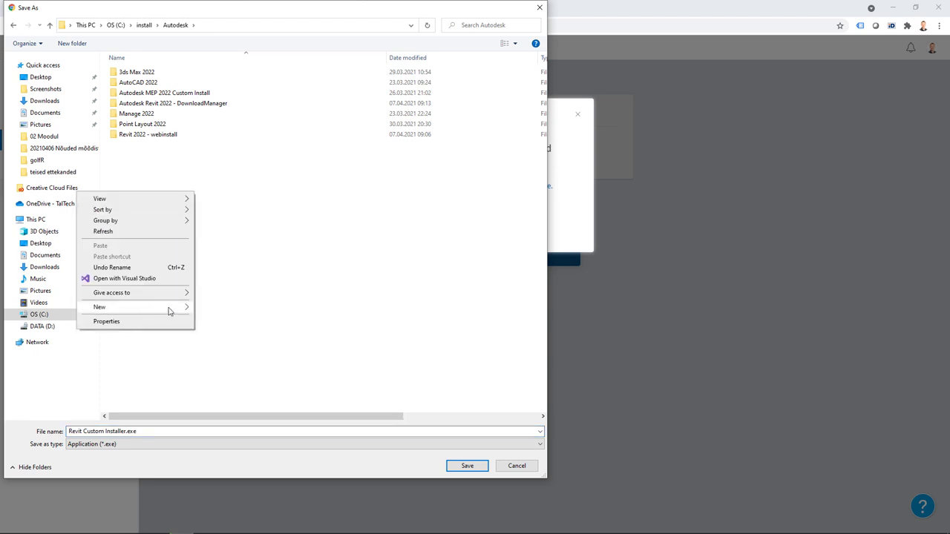
mouse_move(163, 307)
left_click(229, 308)
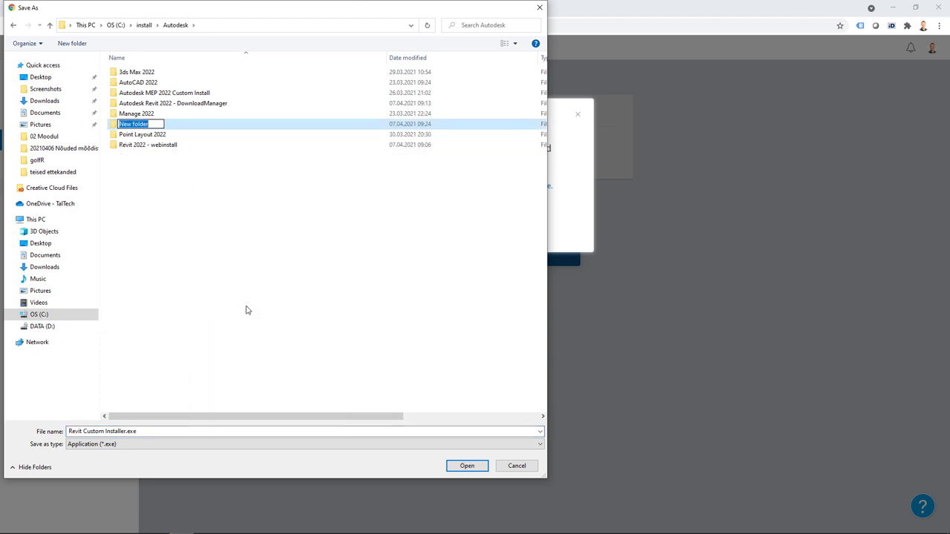
type("Autodesk Revit 2022 - Custo")
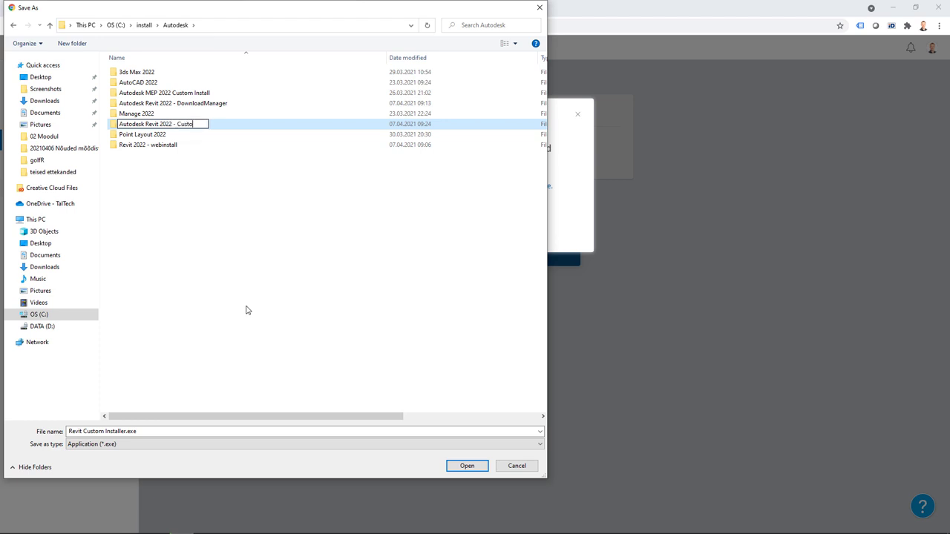
type("mInstall")
key("Return")
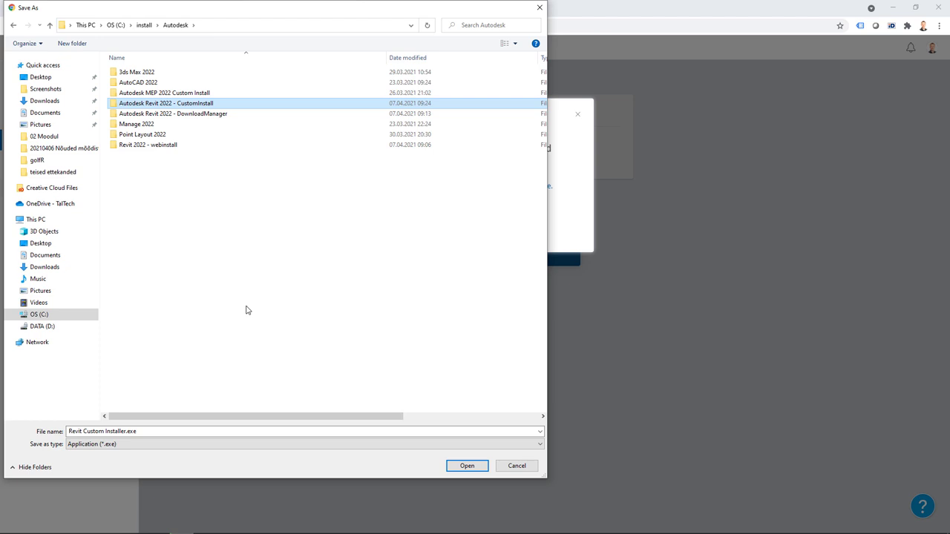
double_click(189, 105)
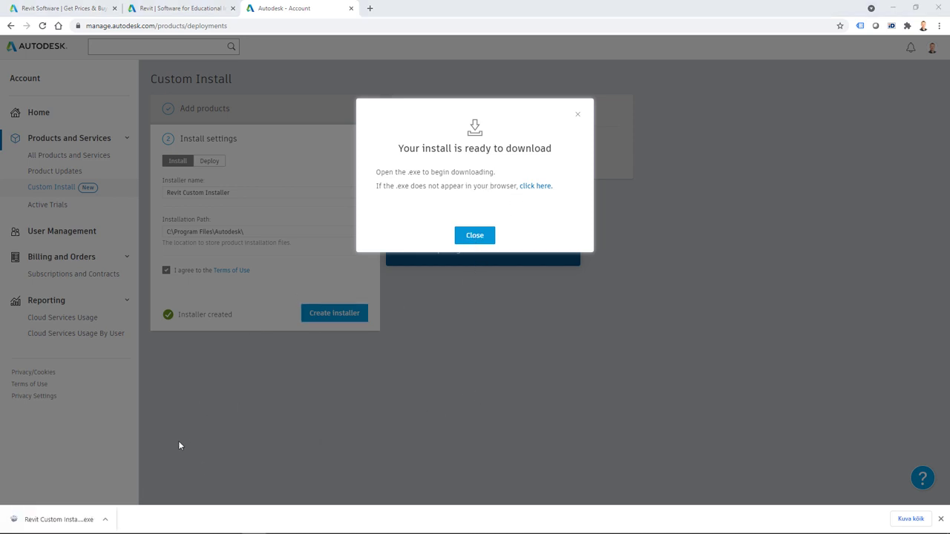
Run the downloaded Revit Custom Installer.exe from Chrome's download bar.
left_click(41, 521)
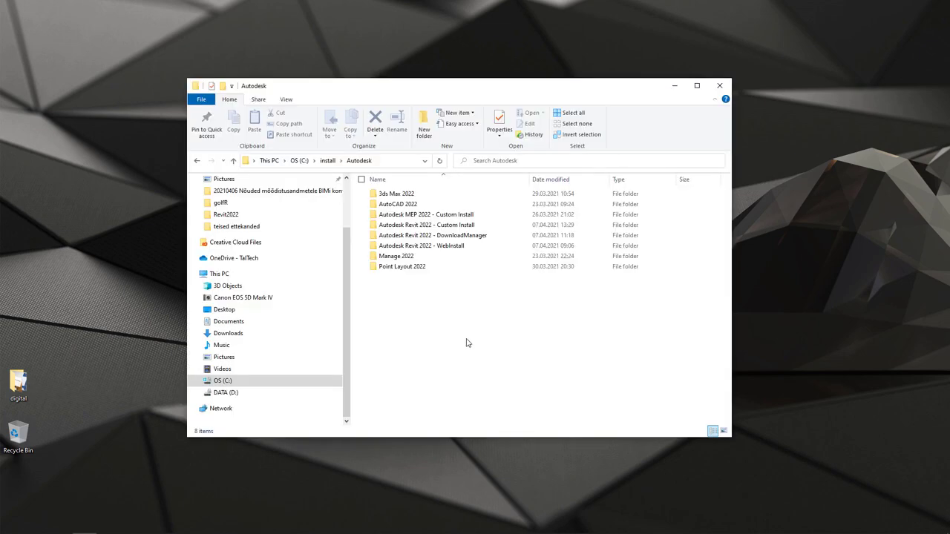
double_click(450, 247)
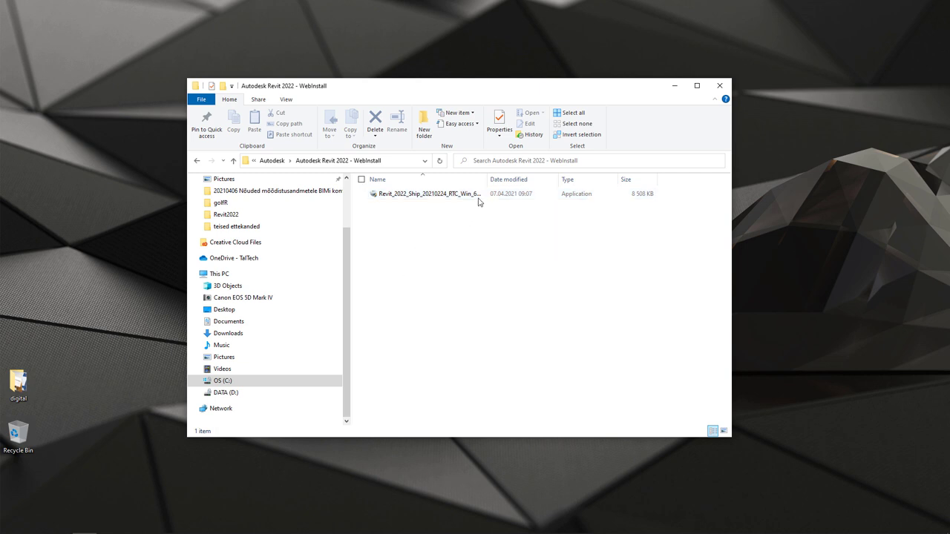
left_click_drag(488, 180, 511, 182)
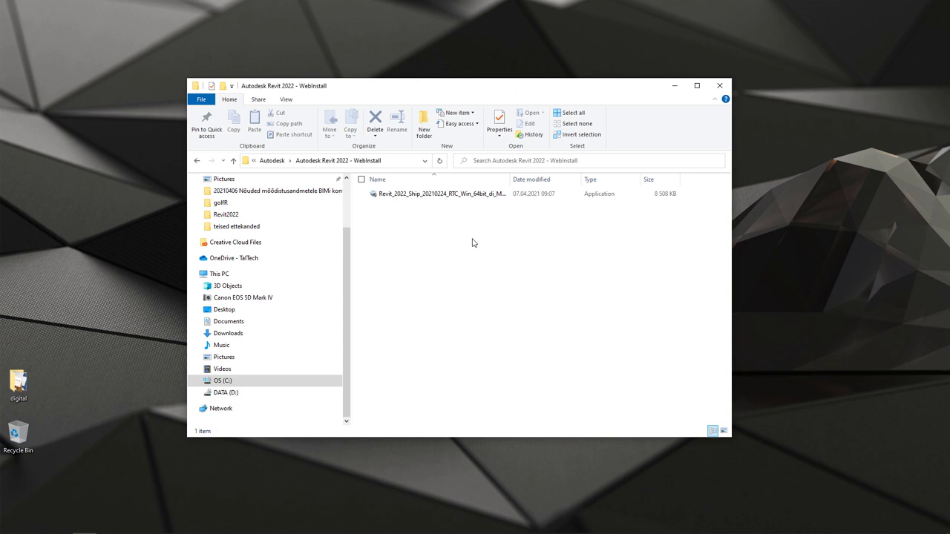
key("alt+Up")
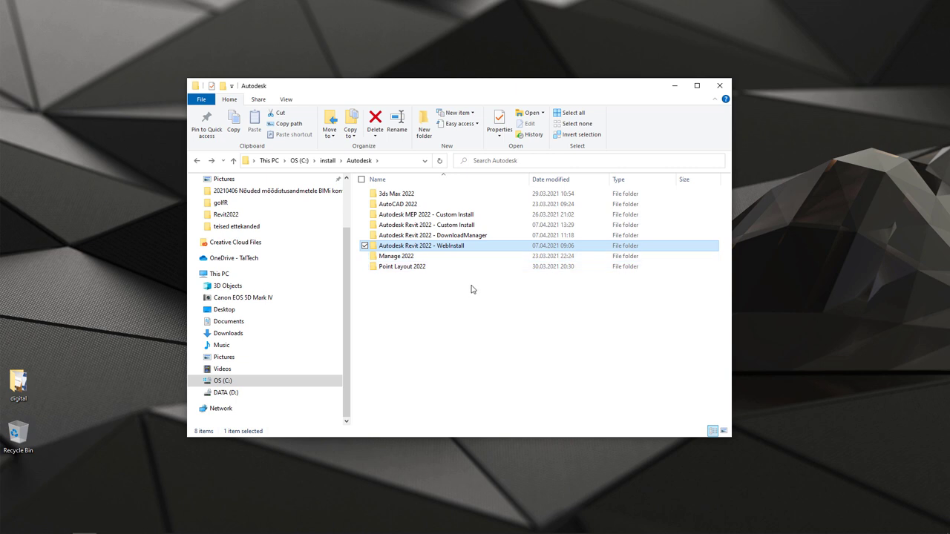
Check the Revit_2022_G1_Win_64bit_dlm folder's properties, then open the Custom Install folder.
double_click(468, 236)
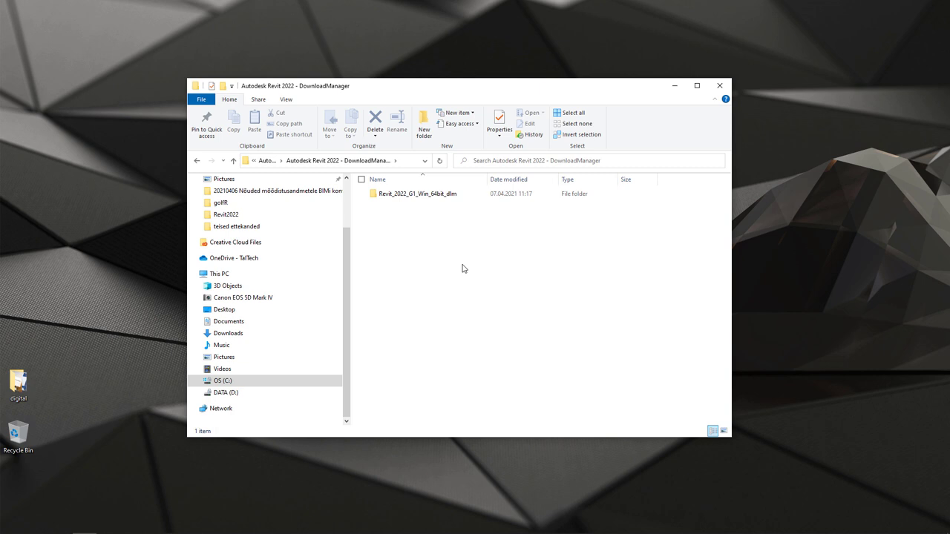
right_click(435, 196)
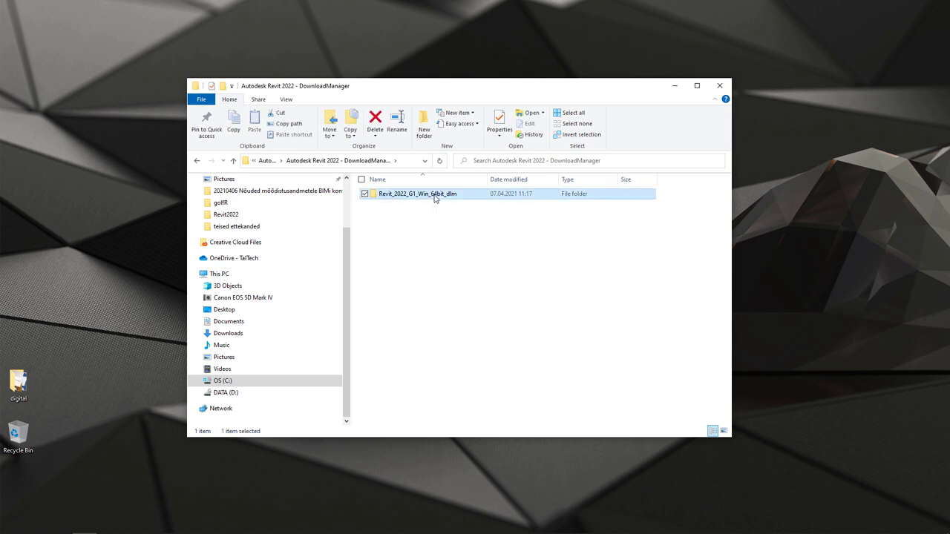
left_click(375, 444)
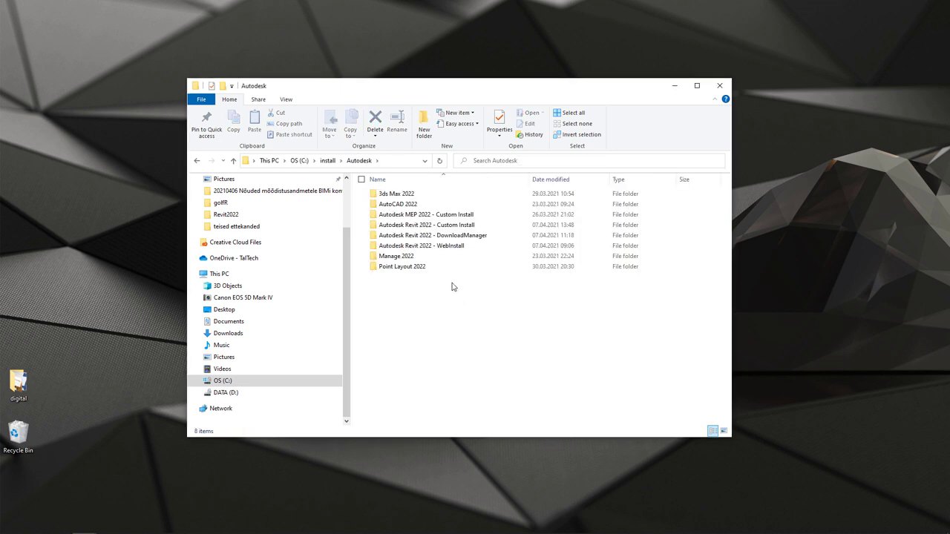
double_click(448, 226)
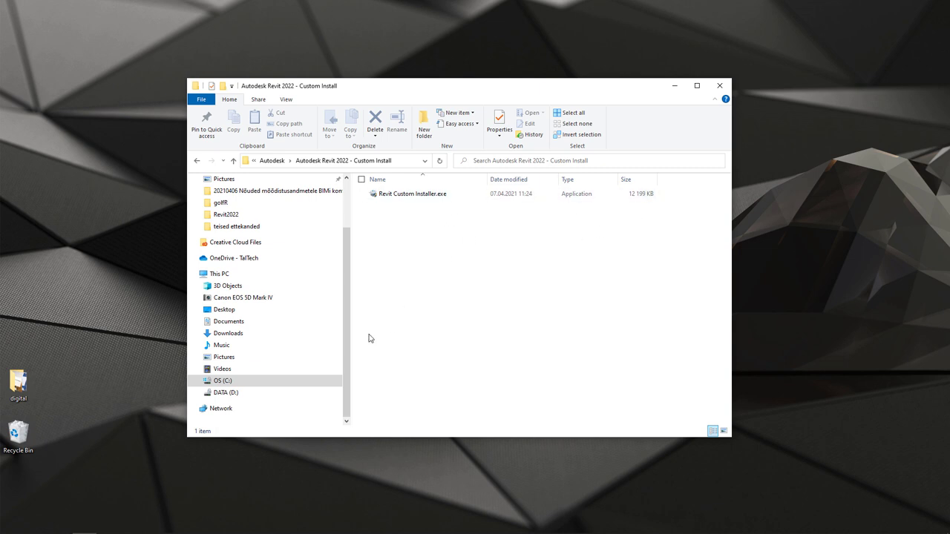
Browse to C:\Autodesk and open the GUID-named {8C1DDB3F…} installation folder.
left_click(218, 383)
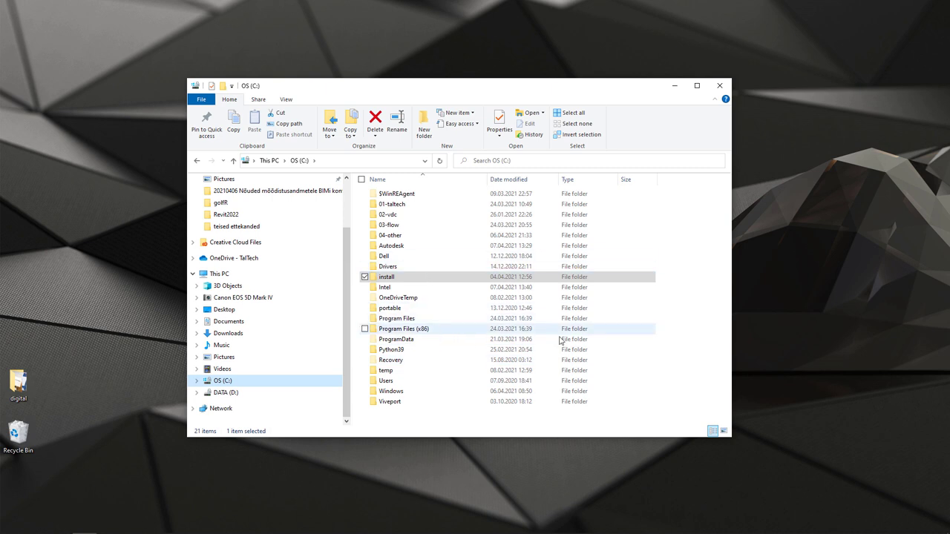
key("a")
key("Return")
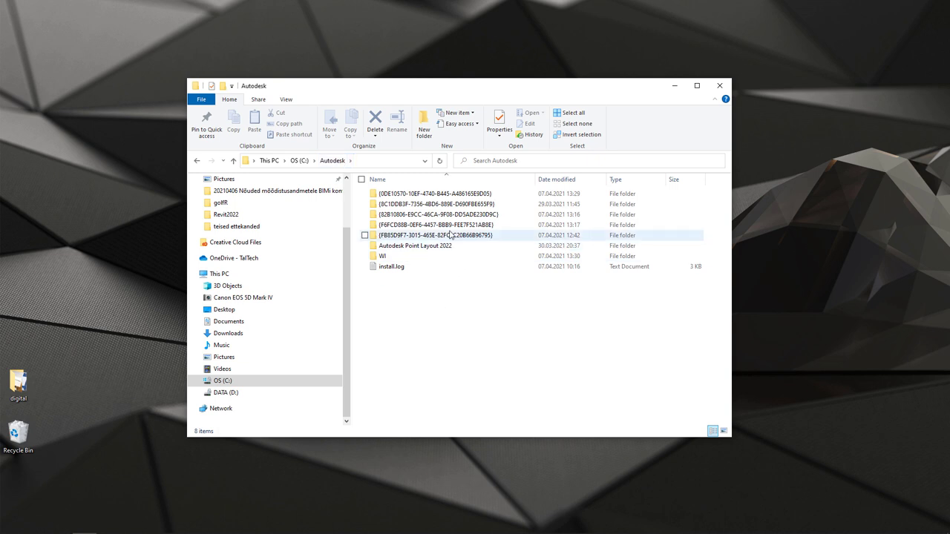
double_click(452, 207)
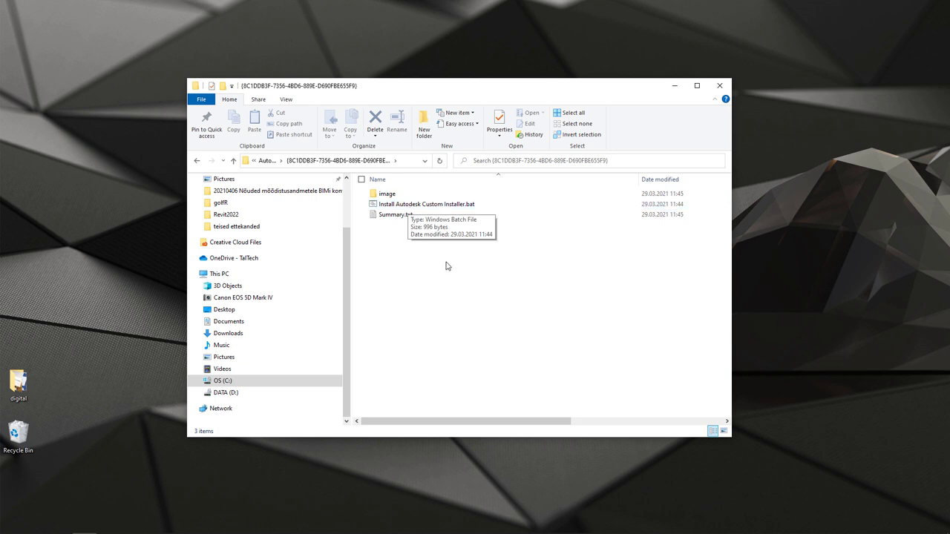
left_click(268, 161)
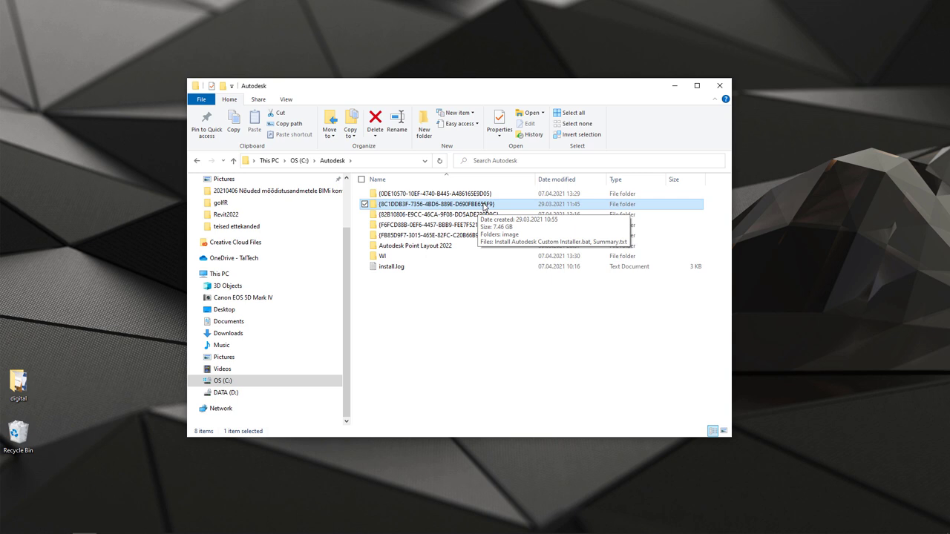
double_click(483, 205)
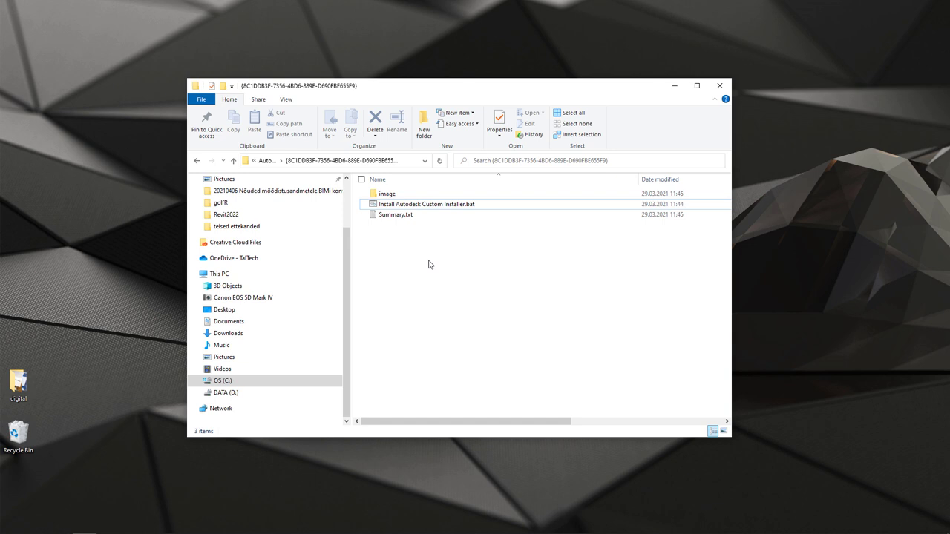
Launch Revit 2022 Setup.exe from the DownloadManager's Revit_2022_G1_Win_64bit_dlm folder.
left_click(276, 160)
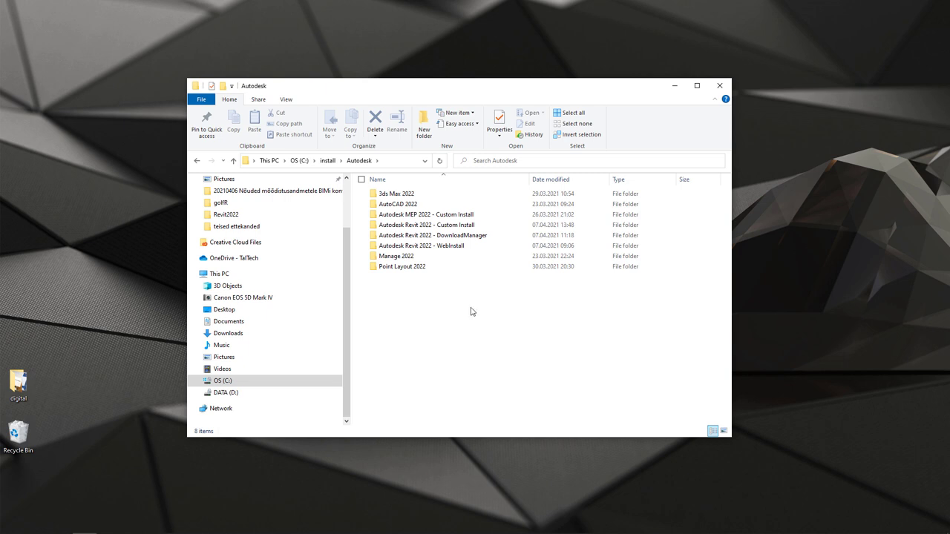
double_click(459, 236)
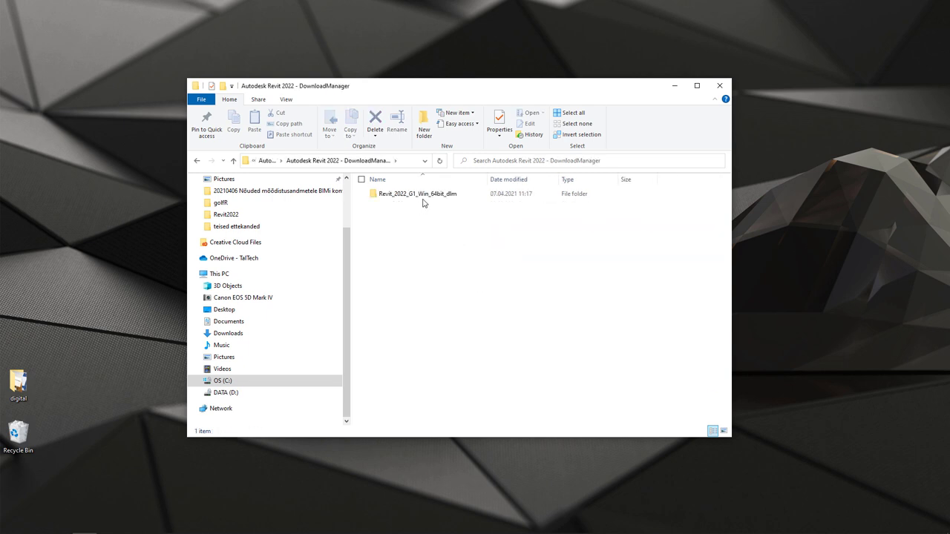
double_click(412, 196)
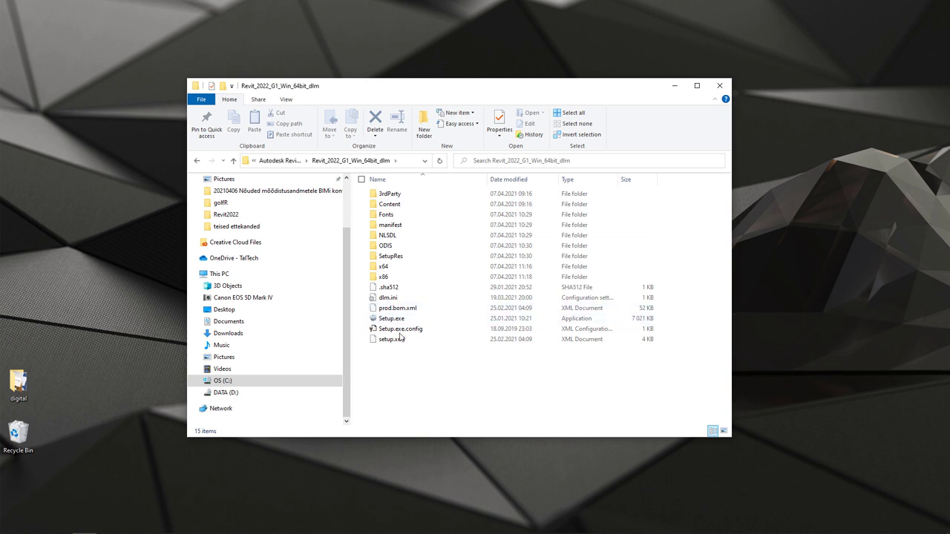
double_click(391, 319)
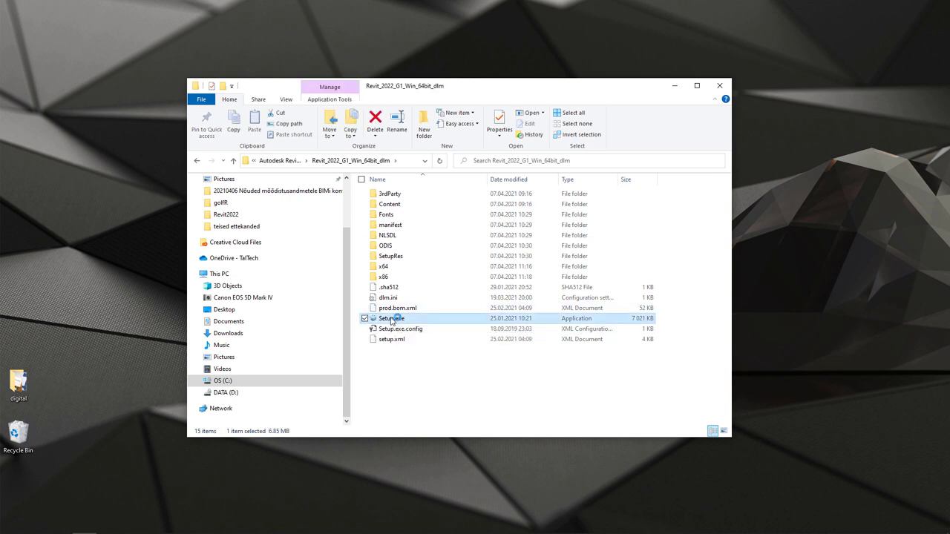
Agree to the Terms of Use and continue to the install location page.
left_click(672, 86)
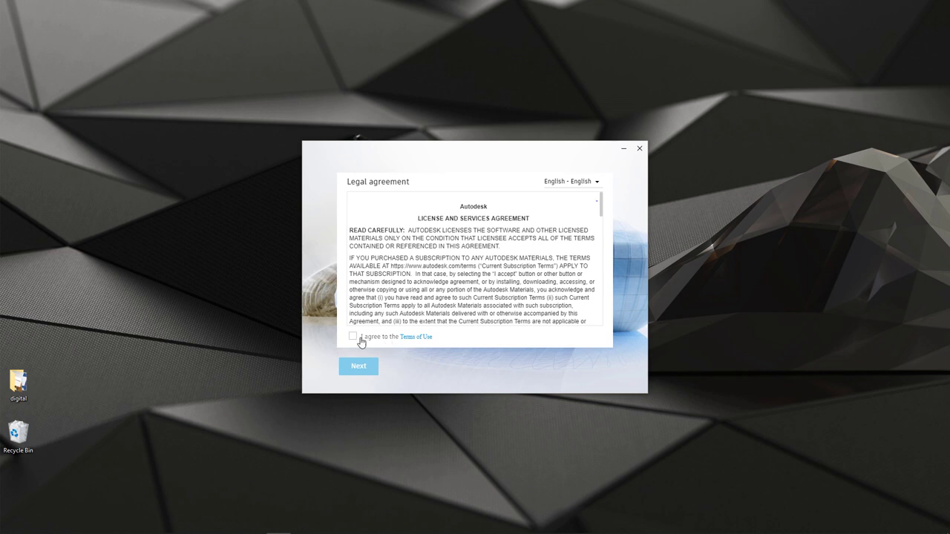
left_click(353, 337)
left_click(360, 369)
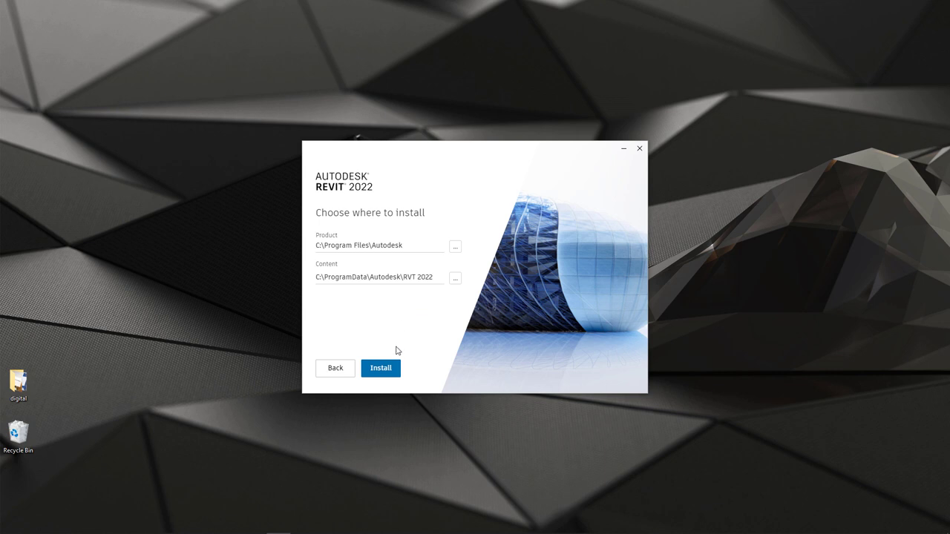
Install Revit 2022 to the default Program Files and ProgramData locations.
left_click(381, 371)
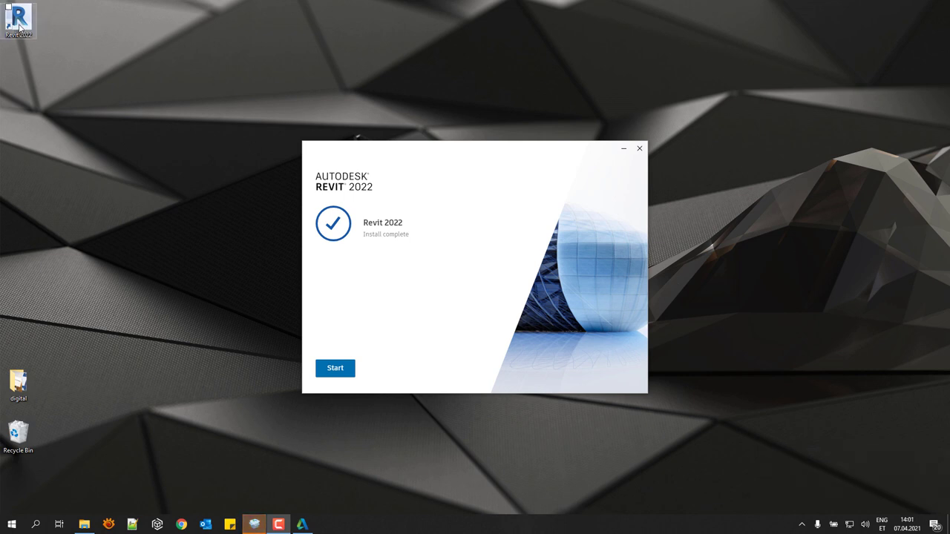
Search Windows for 'revit', then launch Revit 2022 from the finished installer.
left_click(36, 525)
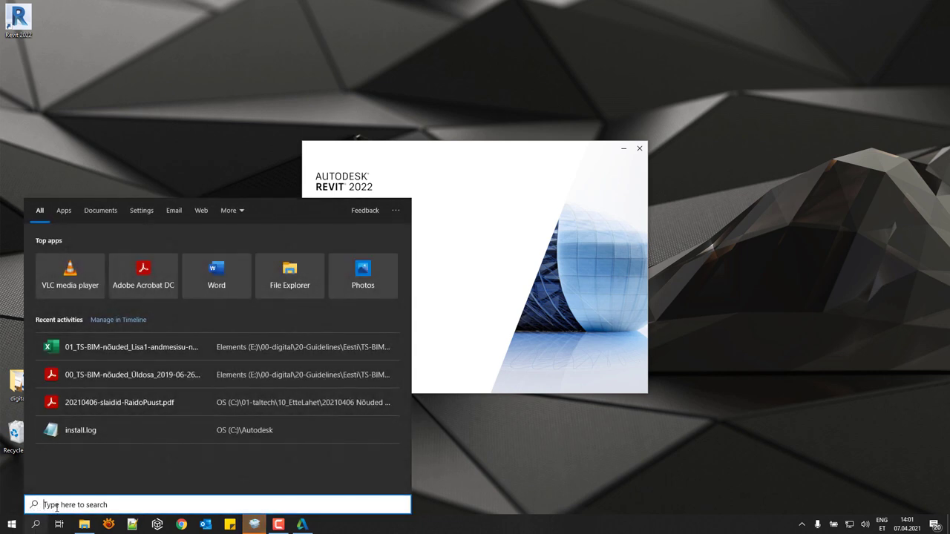
type("revit")
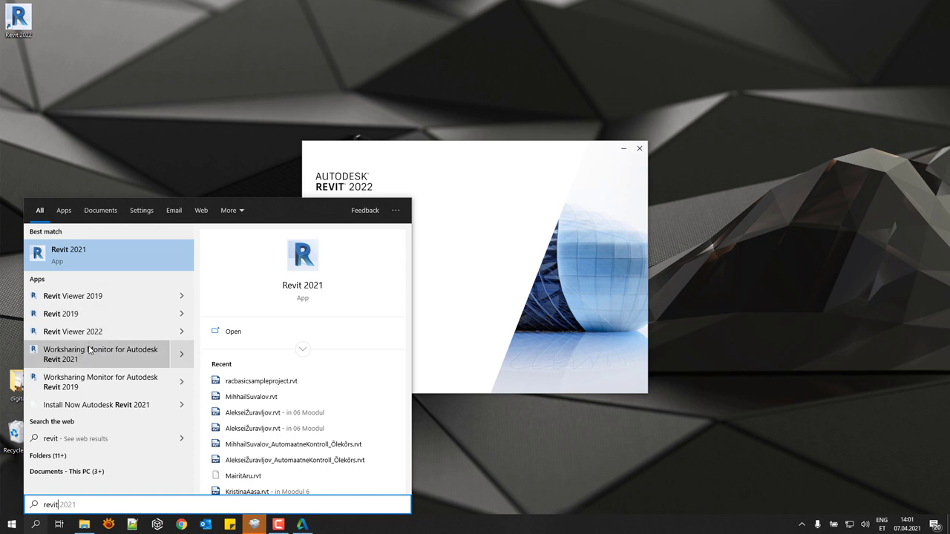
left_click(178, 141)
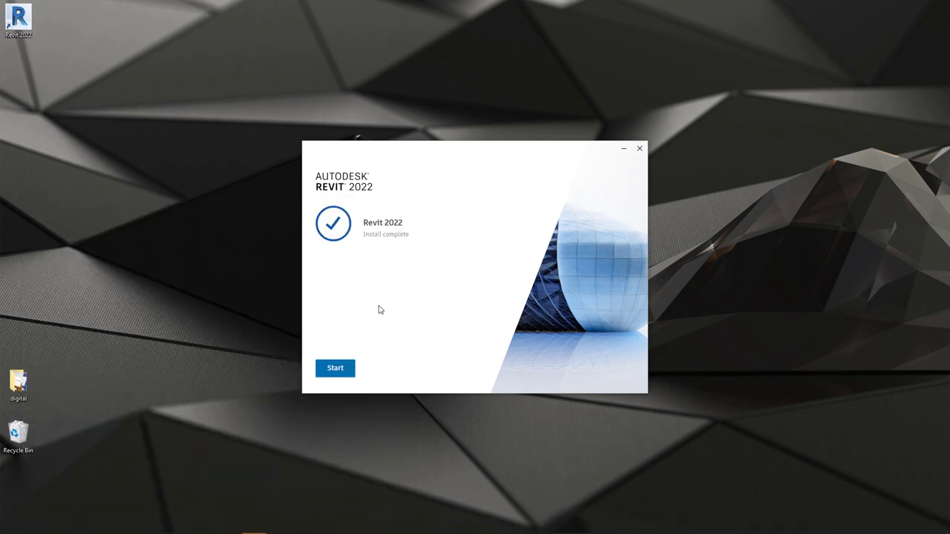
left_click(334, 375)
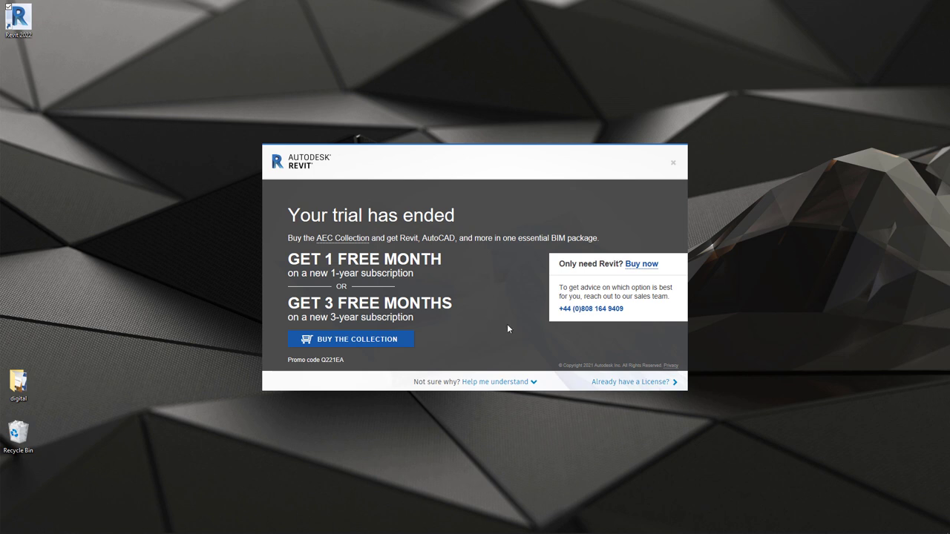
Choose 'Already have a License?' and license Revit with a serial number.
left_click(657, 383)
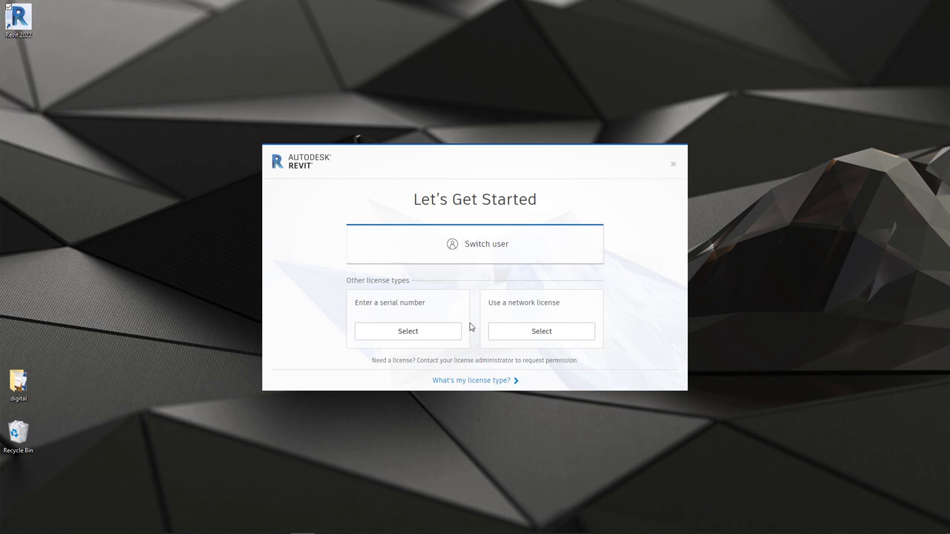
left_click(406, 333)
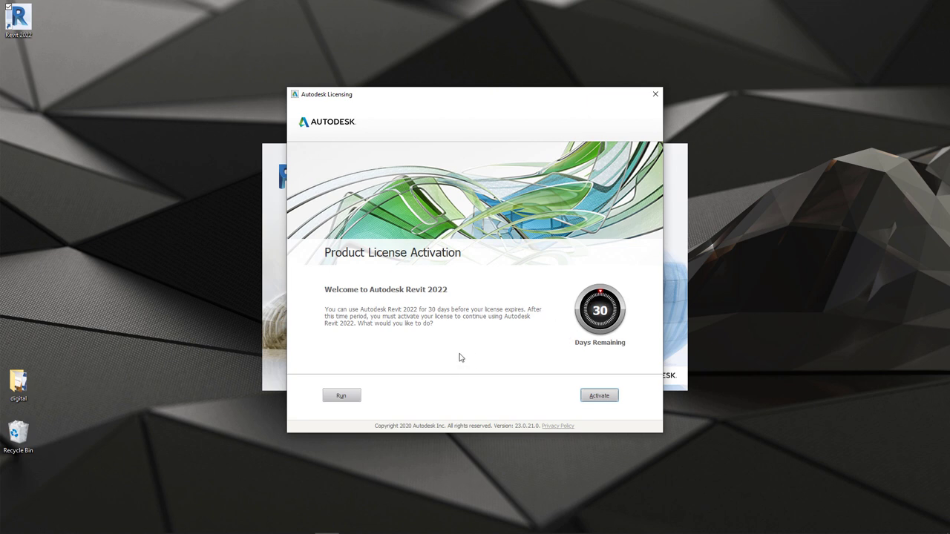
Run Revit 2022 without activating the license.
left_click(341, 396)
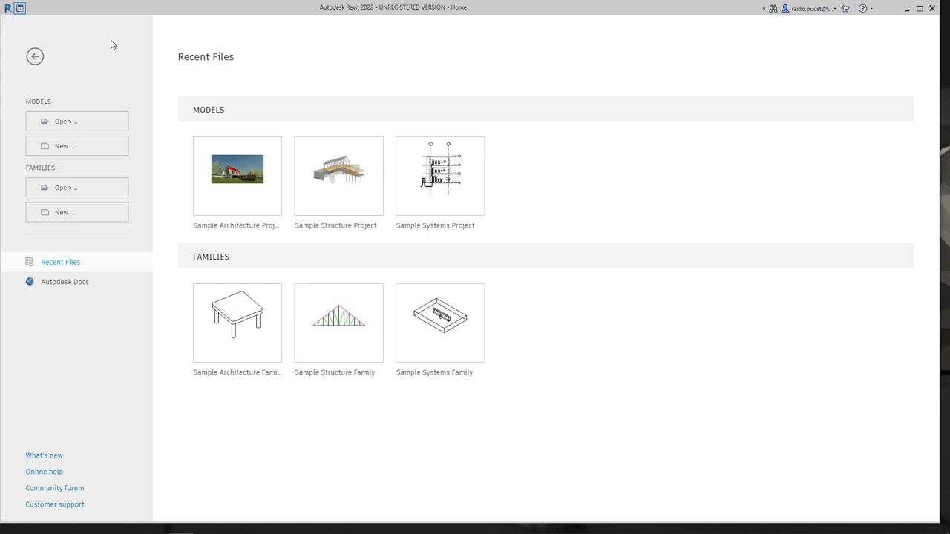
Leave the Home page, open Options > File Locations and widen the template Name column.
left_click(20, 8)
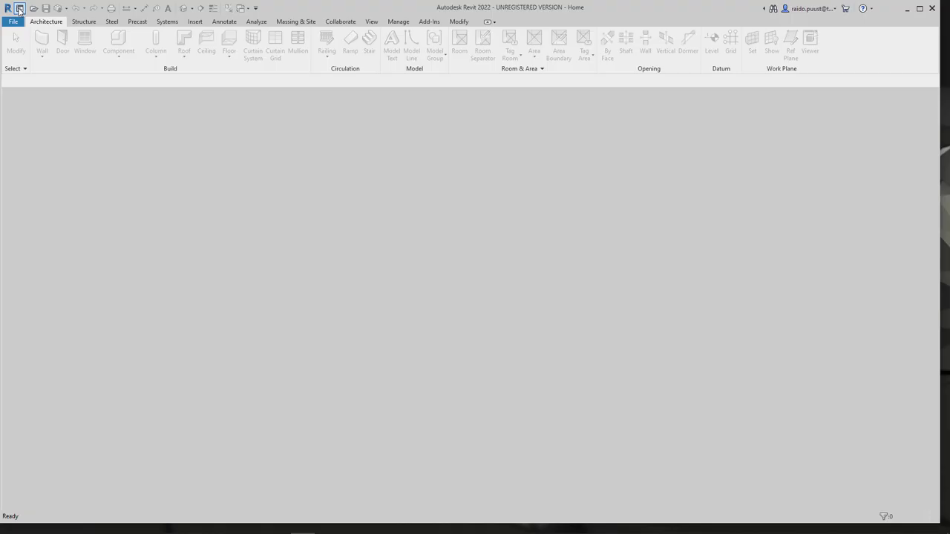
left_click(12, 23)
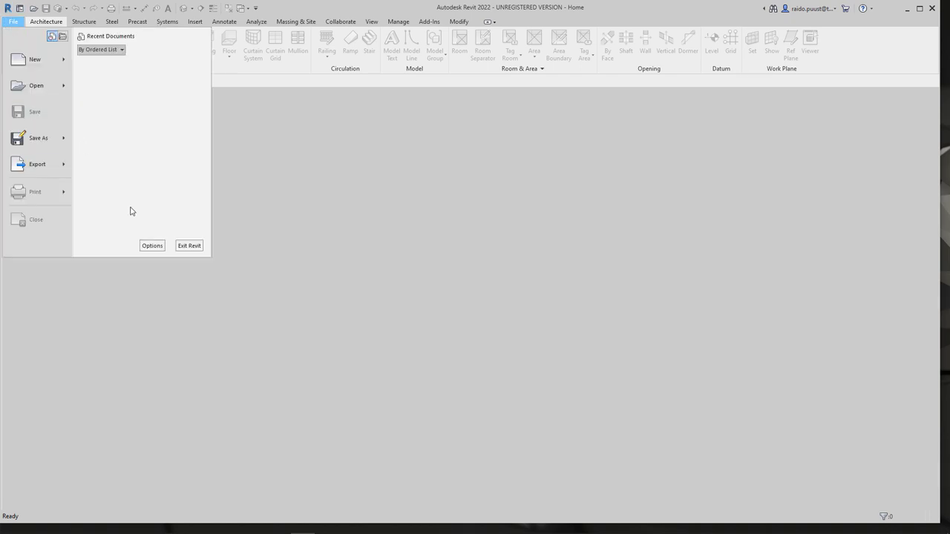
left_click(152, 245)
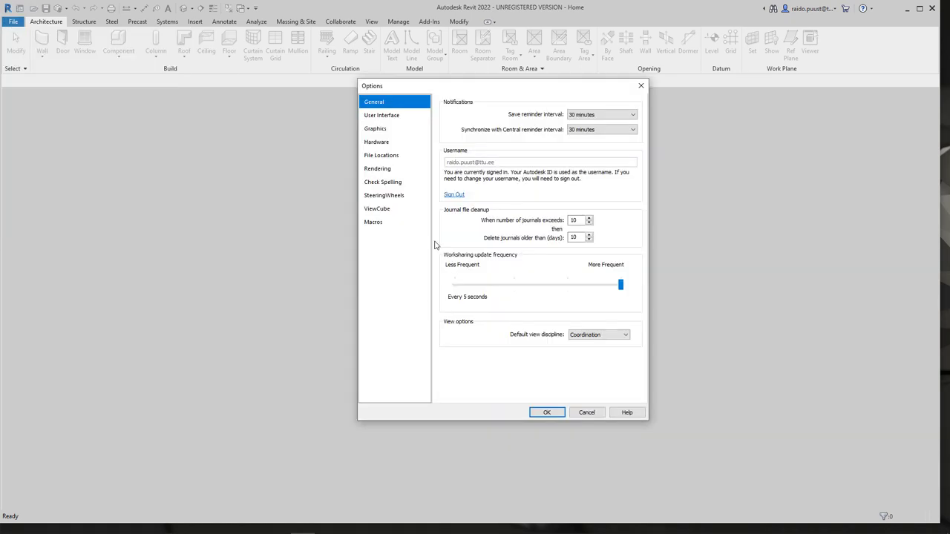
left_click(382, 157)
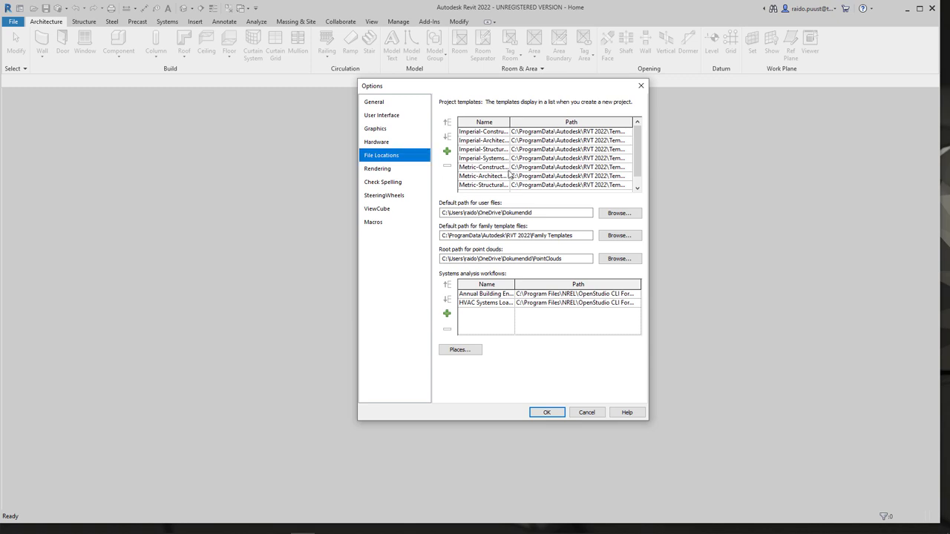
left_click_drag(511, 119, 540, 121)
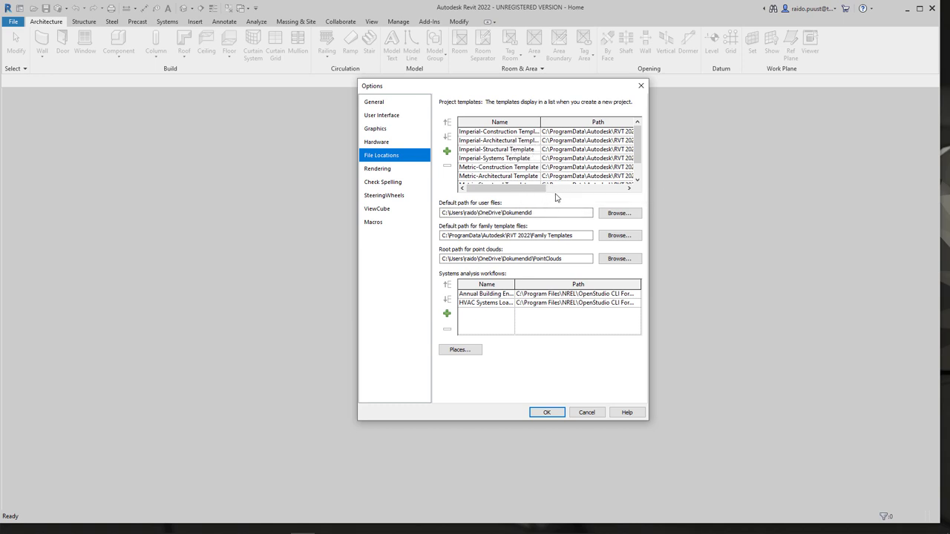
Show the full project template paths and inspect the first template's folder in File Explorer.
left_click(576, 135)
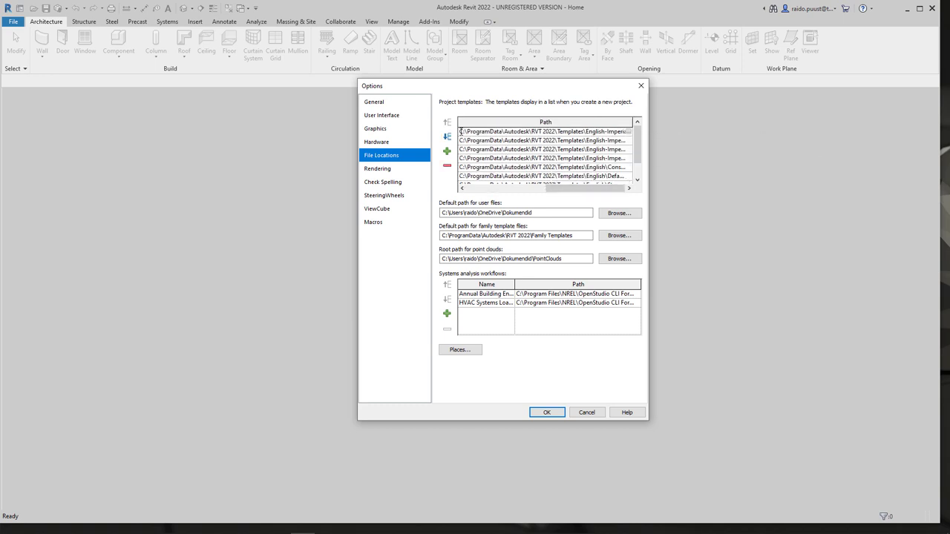
double_click(461, 131)
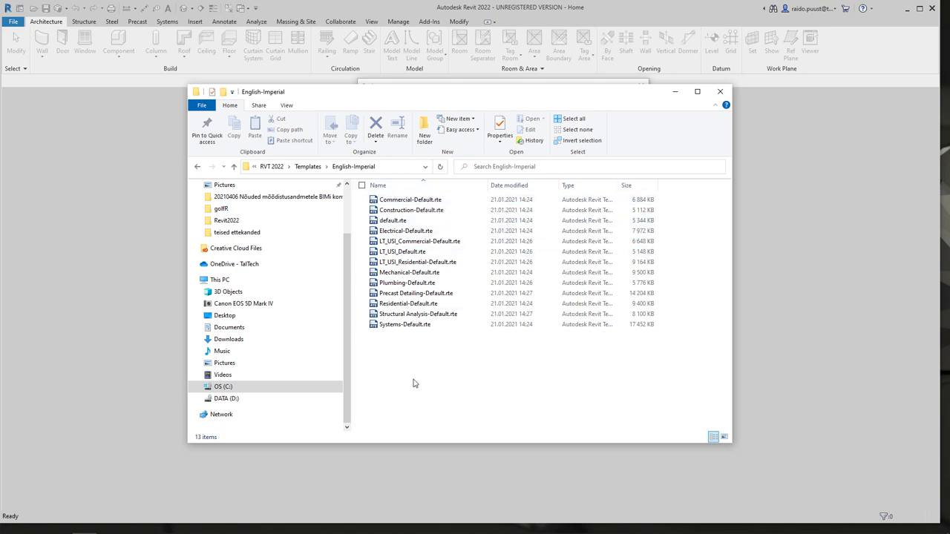
key("alt+F4")
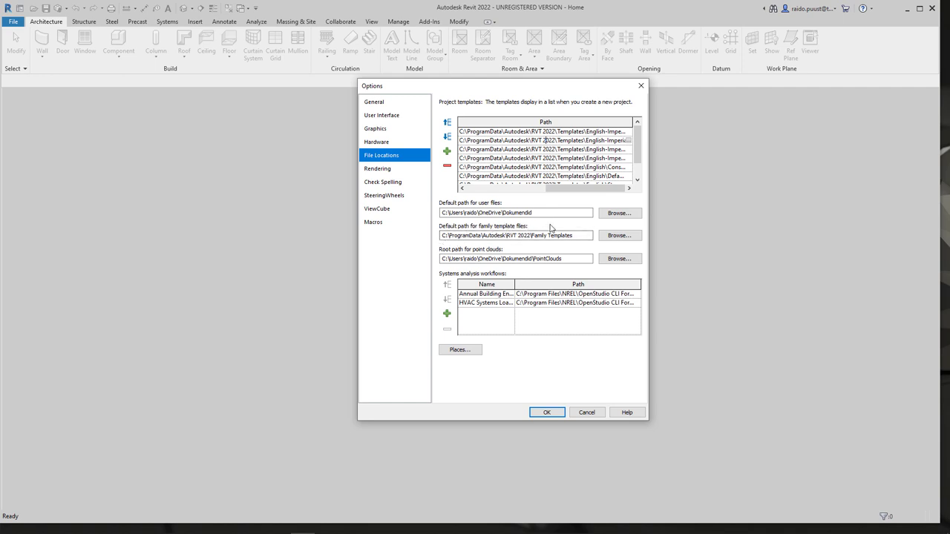
Browse for a family template folder, look inside English, and return to Family Templates' language folders.
left_click(618, 236)
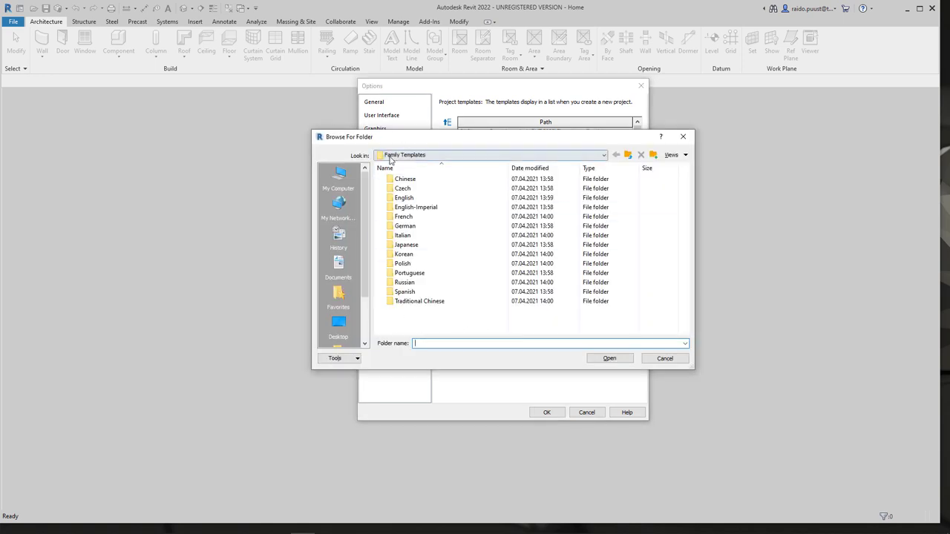
double_click(404, 199)
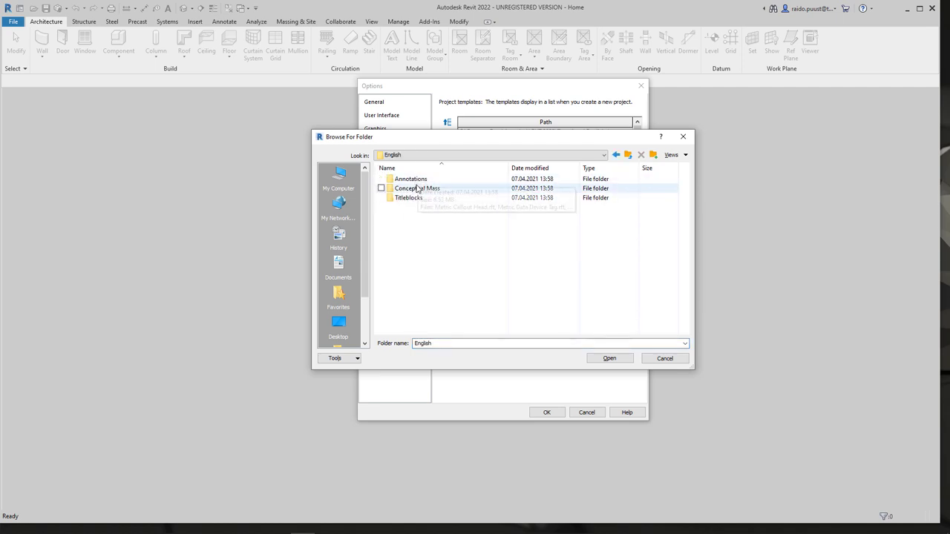
key("BackSpace")
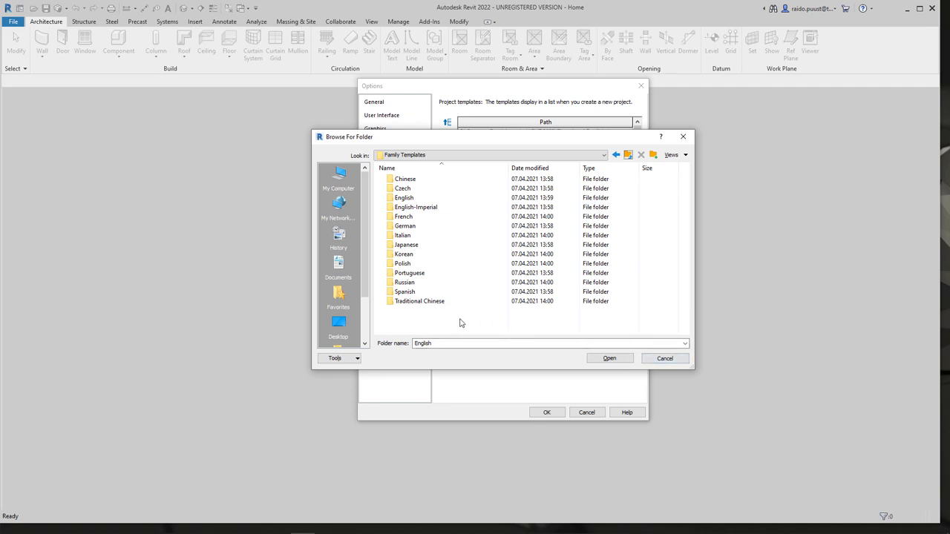
left_click_drag(495, 142, 506, 262)
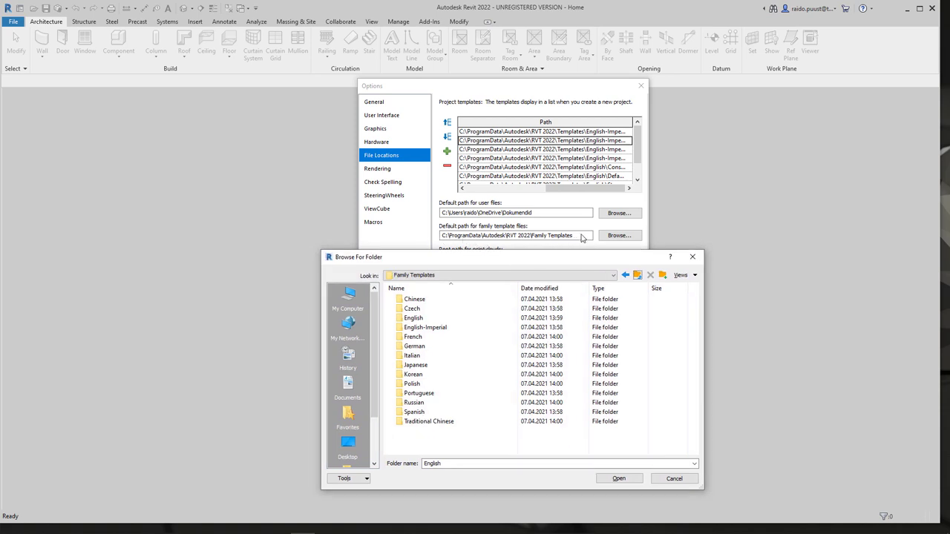
Dismiss Browse For Folder and cancel Options without changes, then bring up the File menu.
key("Escape")
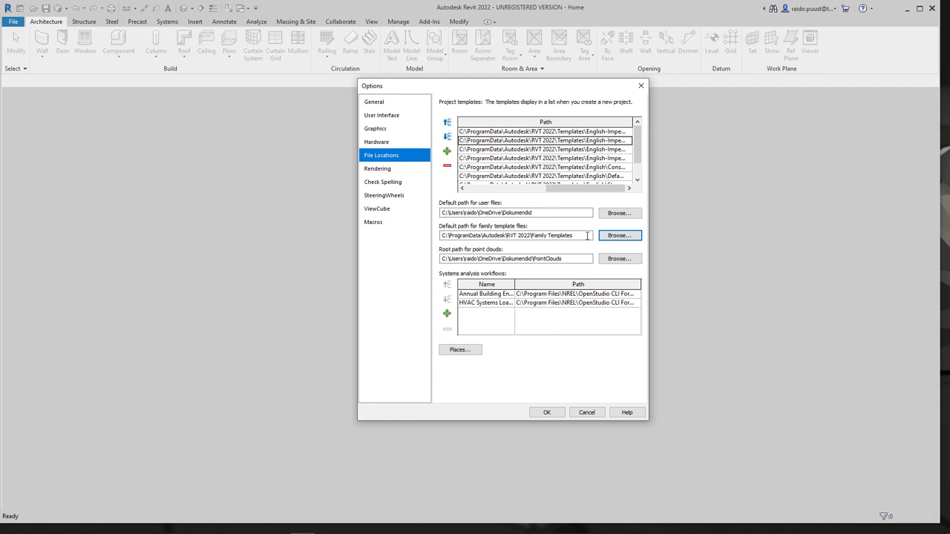
left_click(591, 410)
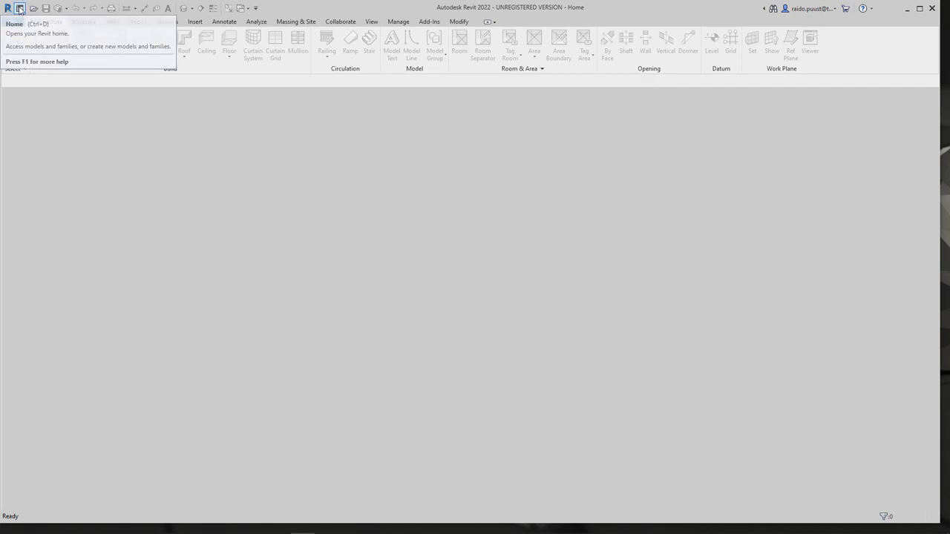
left_click(21, 9)
left_click(21, 8)
left_click(15, 25)
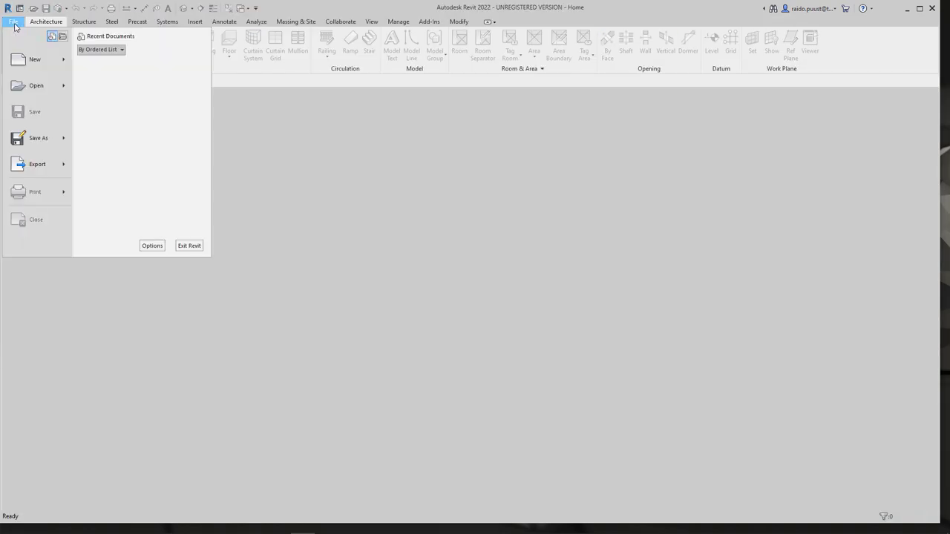
left_click(20, 8)
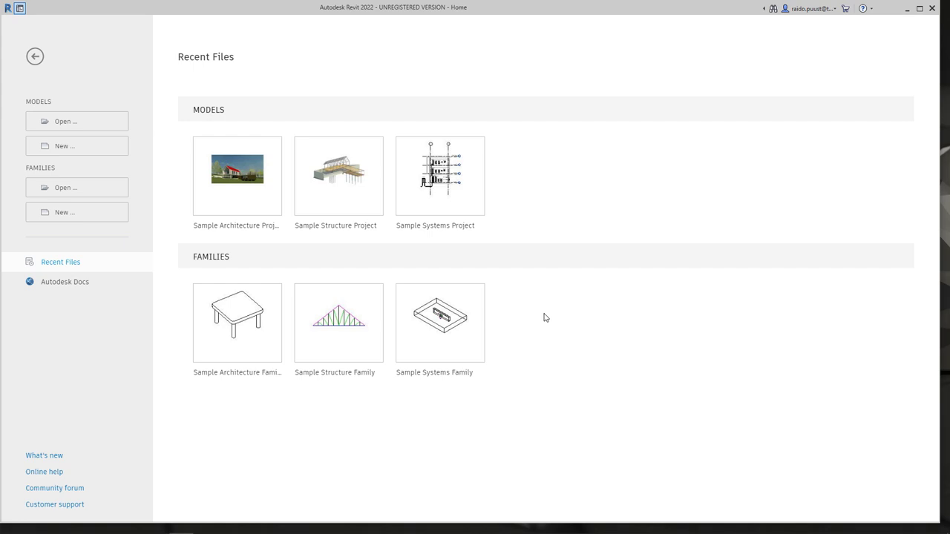
left_click(56, 148)
left_click(437, 248)
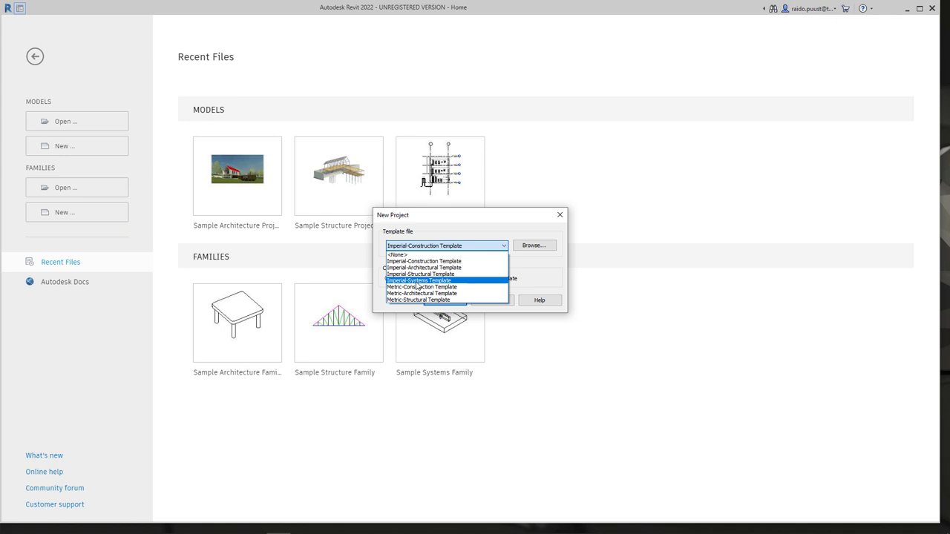
left_click(540, 274)
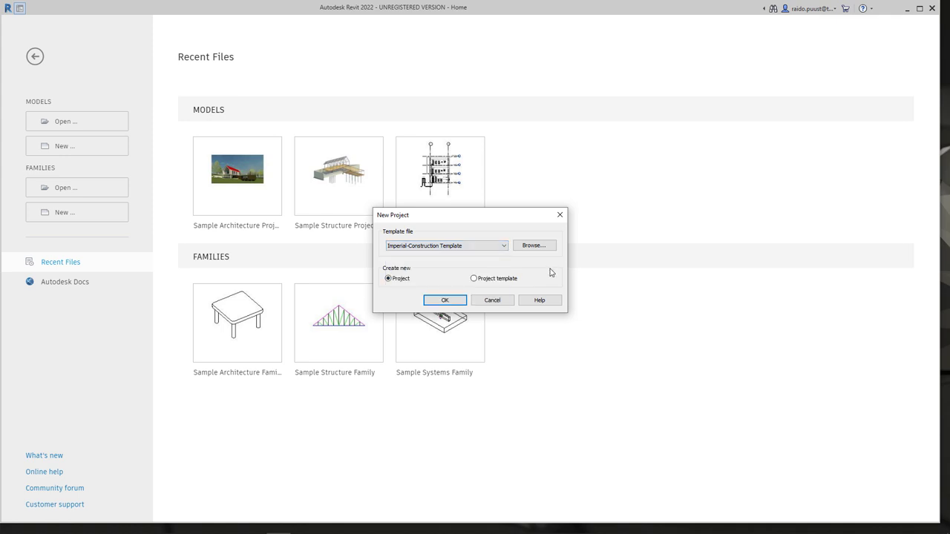
left_click(541, 246)
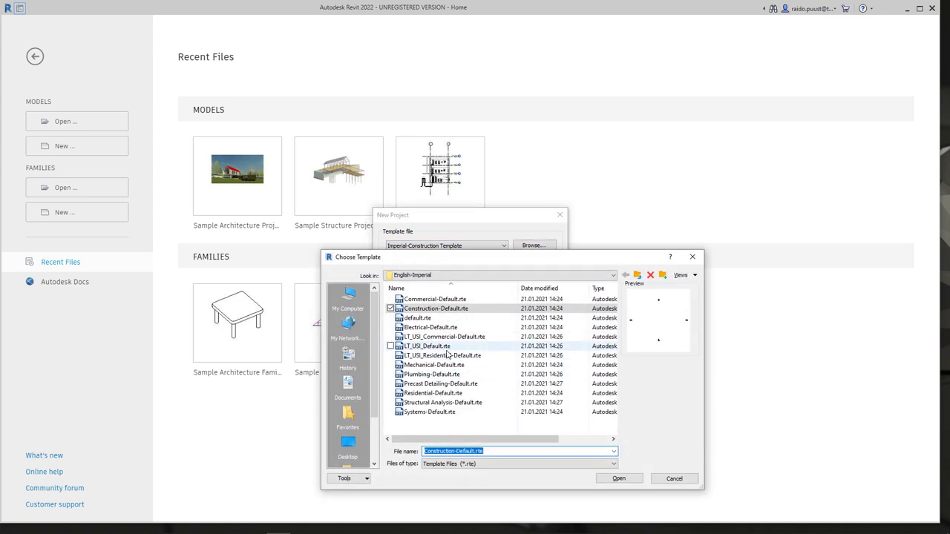
left_click(448, 346)
left_click(449, 364)
left_click(449, 402)
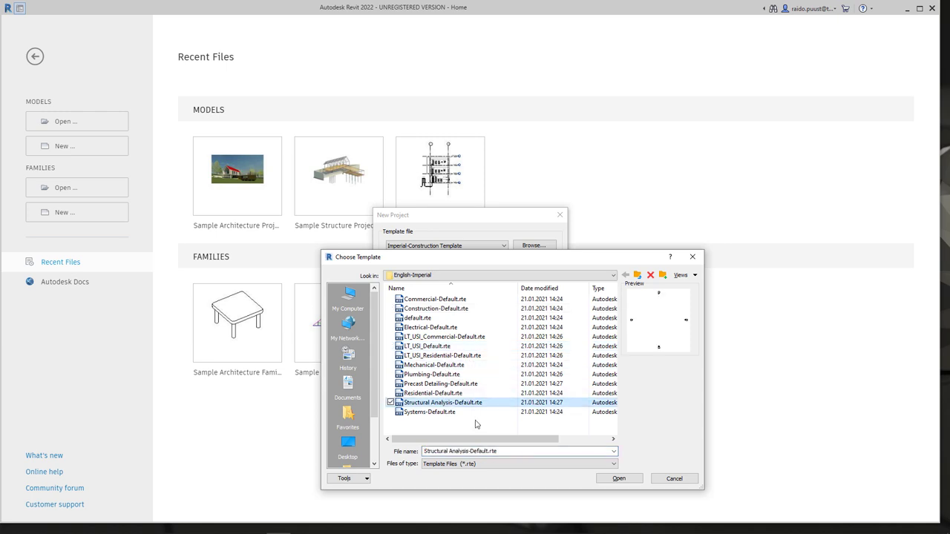
key("Escape")
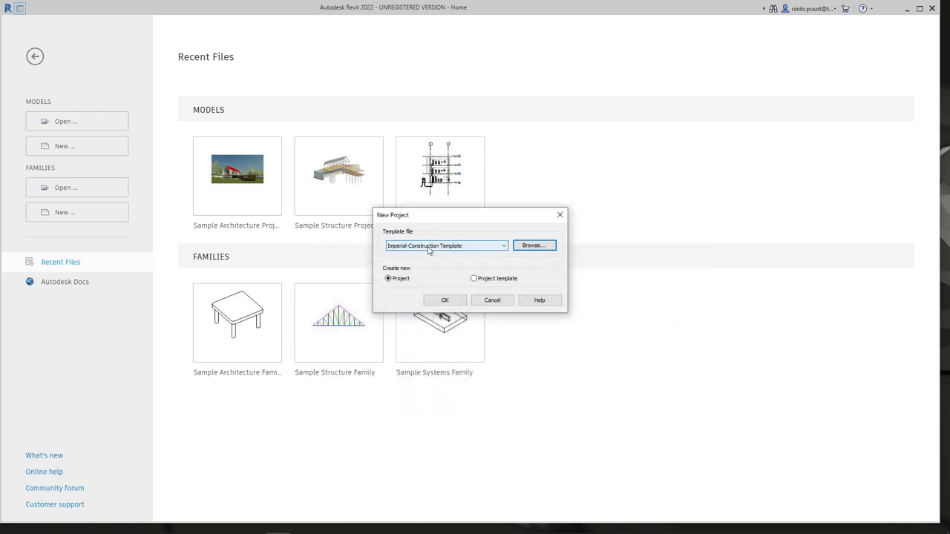
Pick Imperial-Architectural Template from the New Project template file dropdown.
left_click(428, 251)
left_click(425, 269)
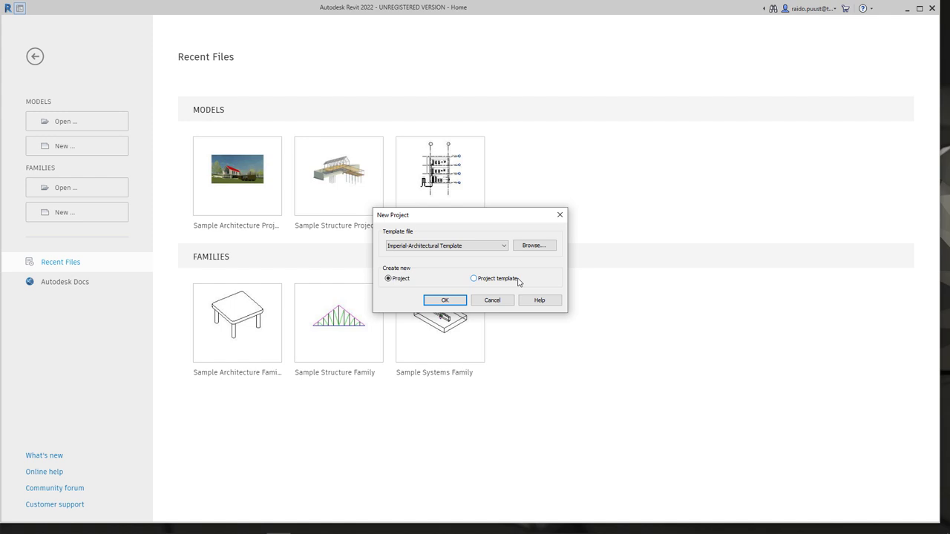
left_click(482, 246)
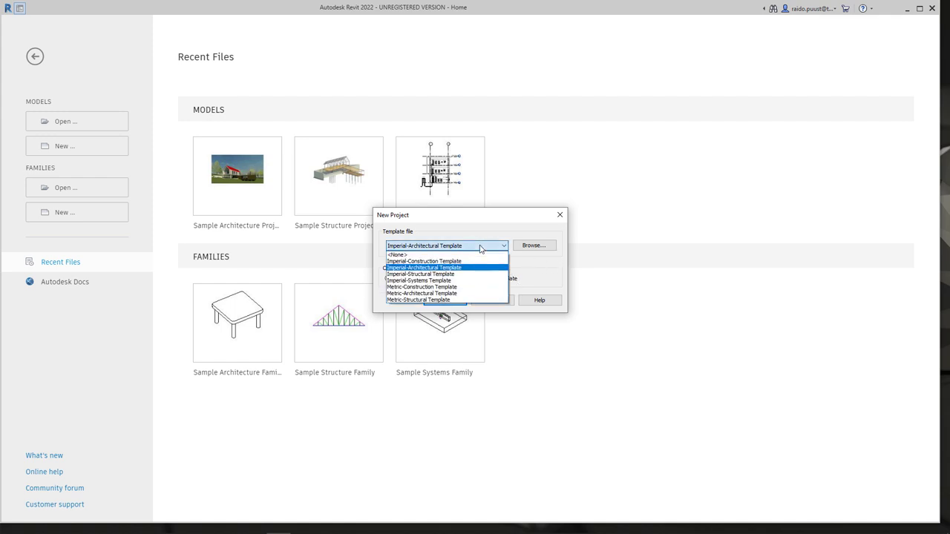
left_click(423, 267)
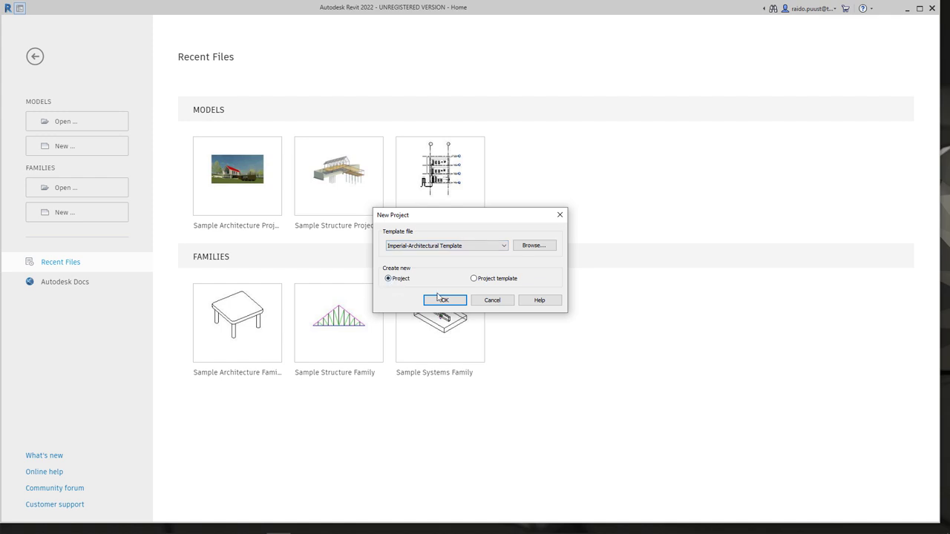
Create Project1 on the Level 1 floor plan and widen the Properties and Project Browser panels.
left_click(444, 300)
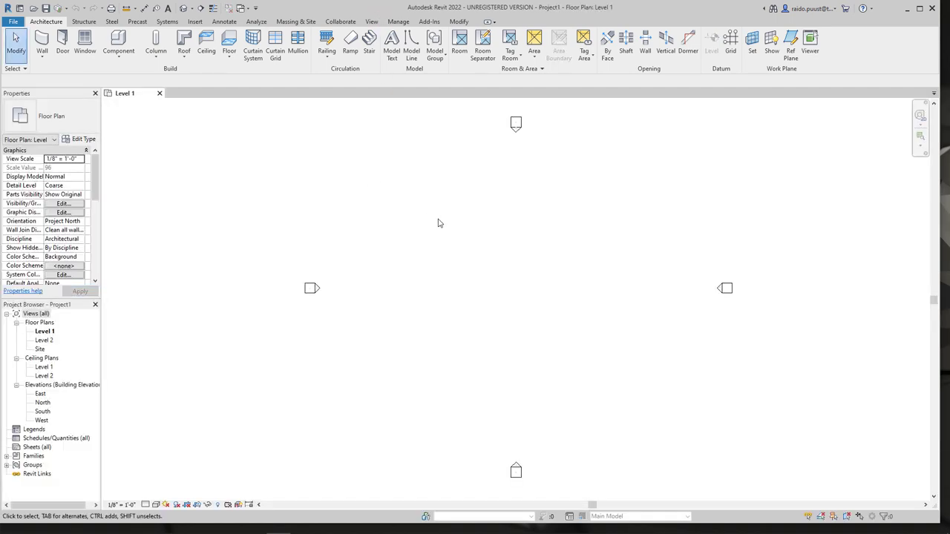
left_click_drag(102, 122, 135, 122)
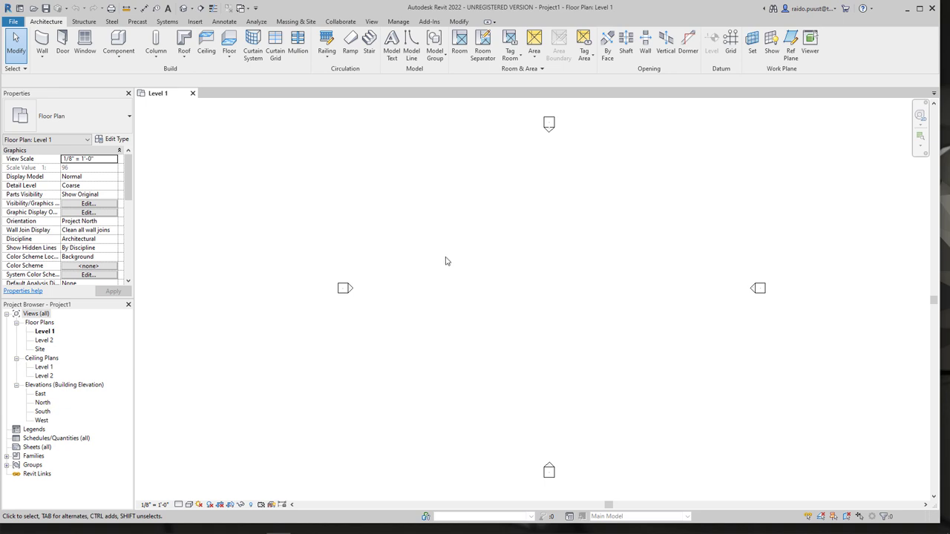
left_click(833, 10)
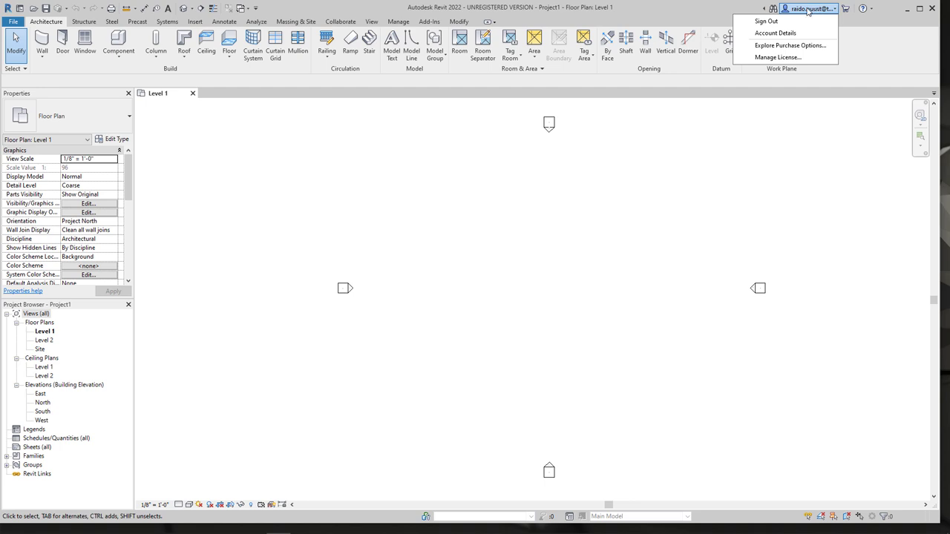
Start Revit 2022 licence activation via Manage License, choosing to enter a serial number.
left_click(799, 58)
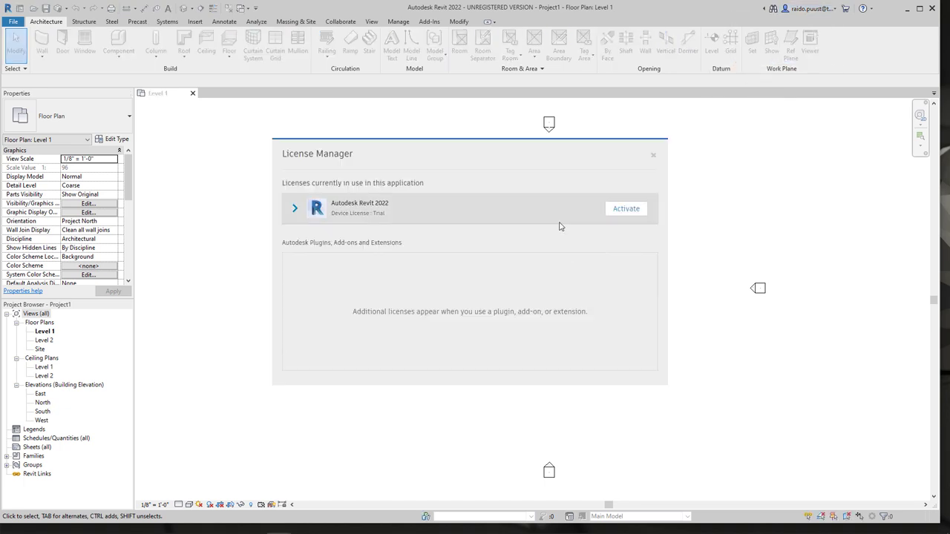
left_click(630, 210)
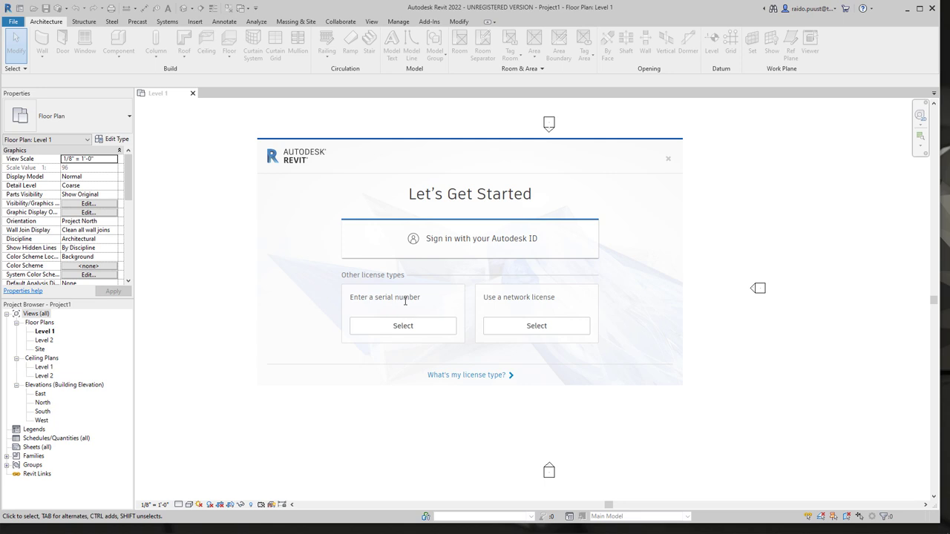
left_click(406, 327)
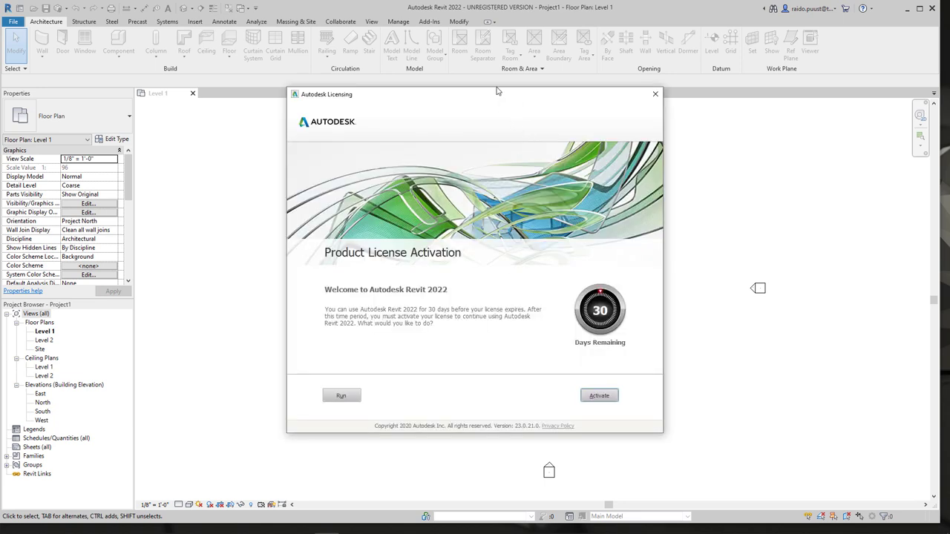
left_click(600, 396)
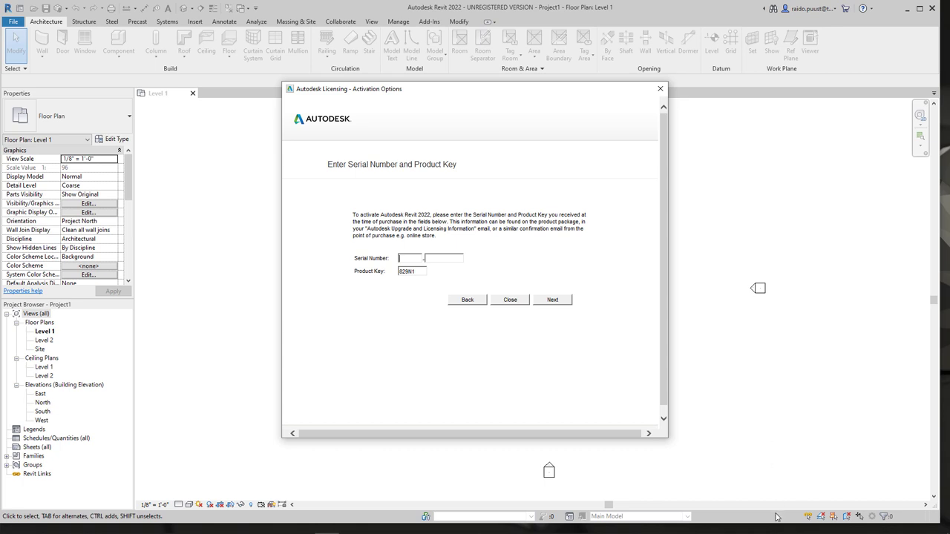
left_click(803, 525)
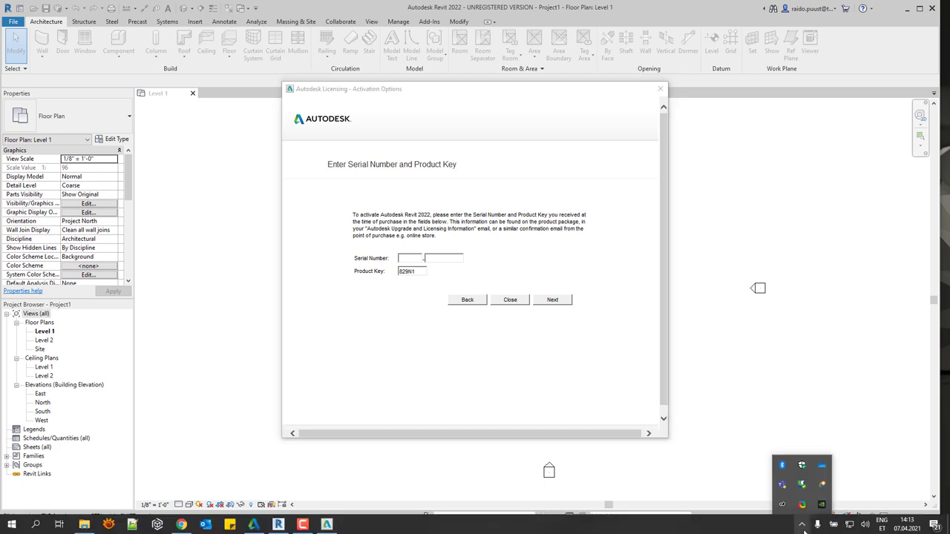
Take Revit 2022's serial number from My products and tools and submit it for activation.
left_click(822, 487)
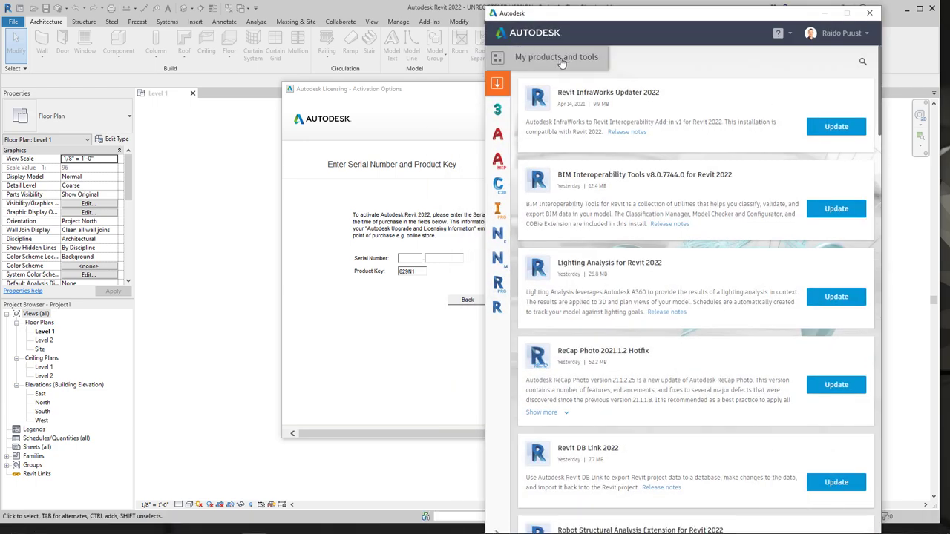
left_click(501, 59)
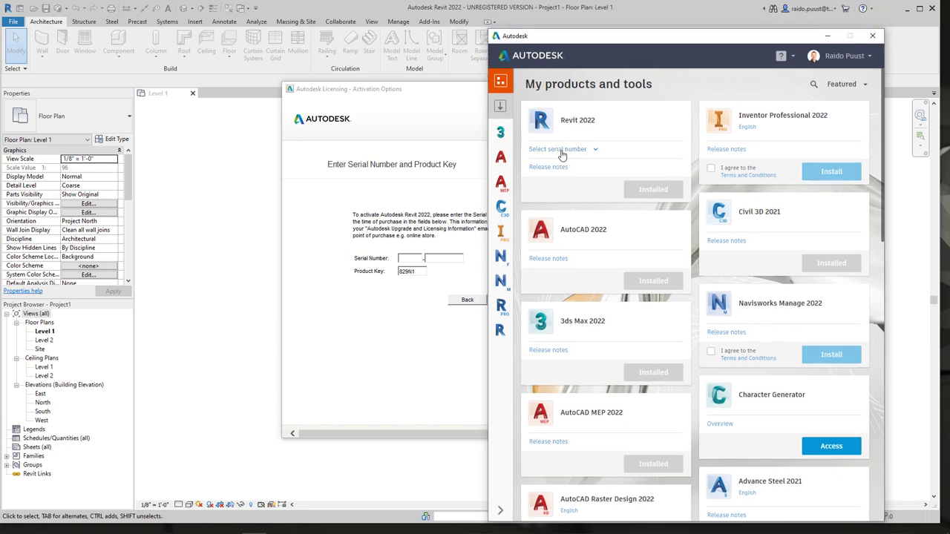
left_click(418, 295)
left_click(555, 301)
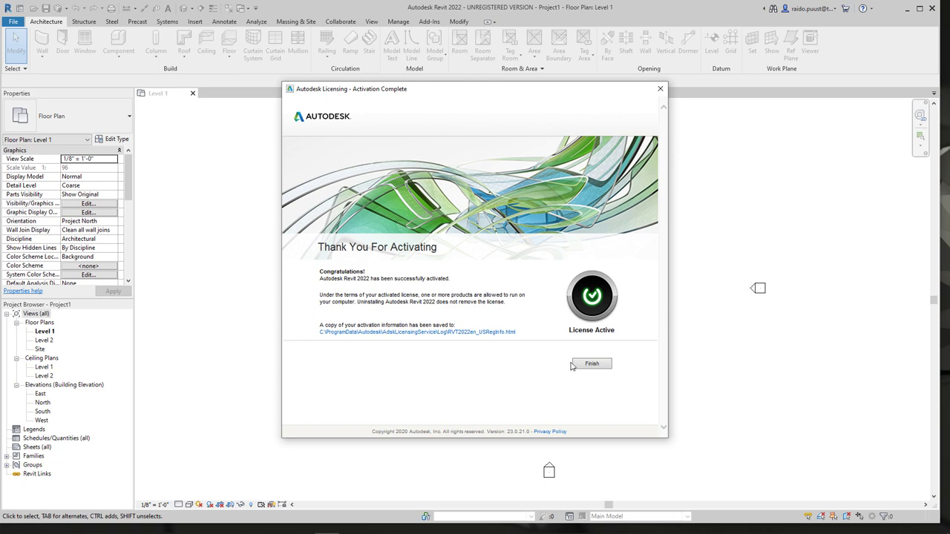
Finish activation and relaunch Revit 2022 from its desktop icon.
left_click(601, 365)
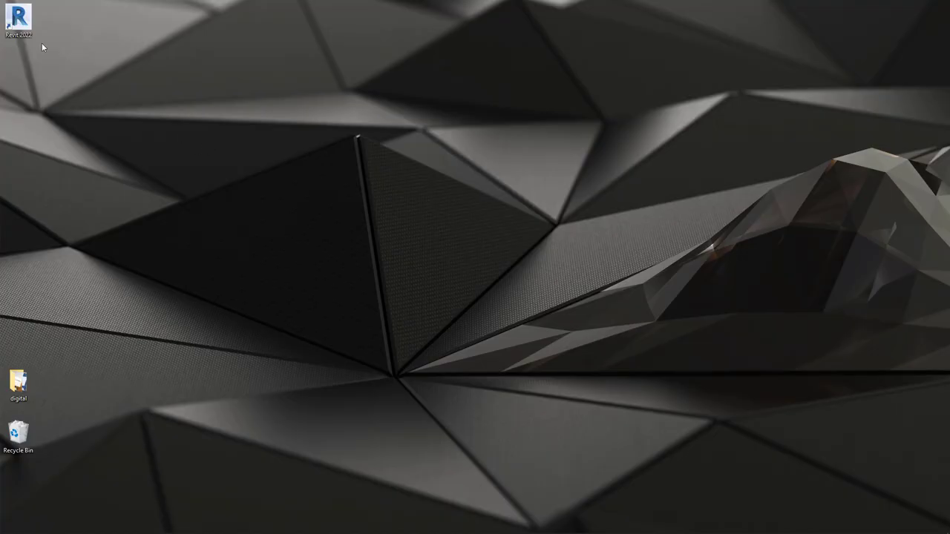
double_click(19, 18)
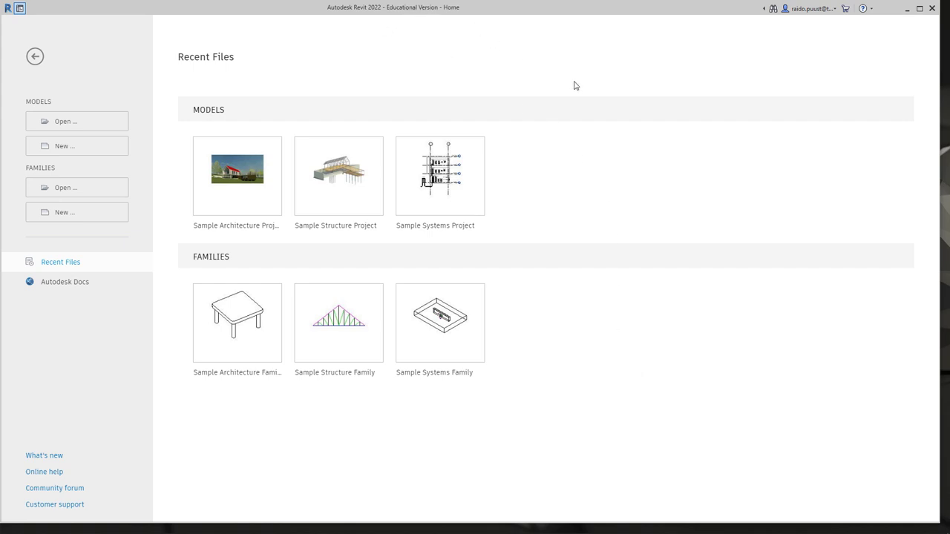
Create a new project from the Models New... dialog using the Imperial-Architectural Template.
left_click(61, 147)
left_click(438, 245)
left_click(435, 275)
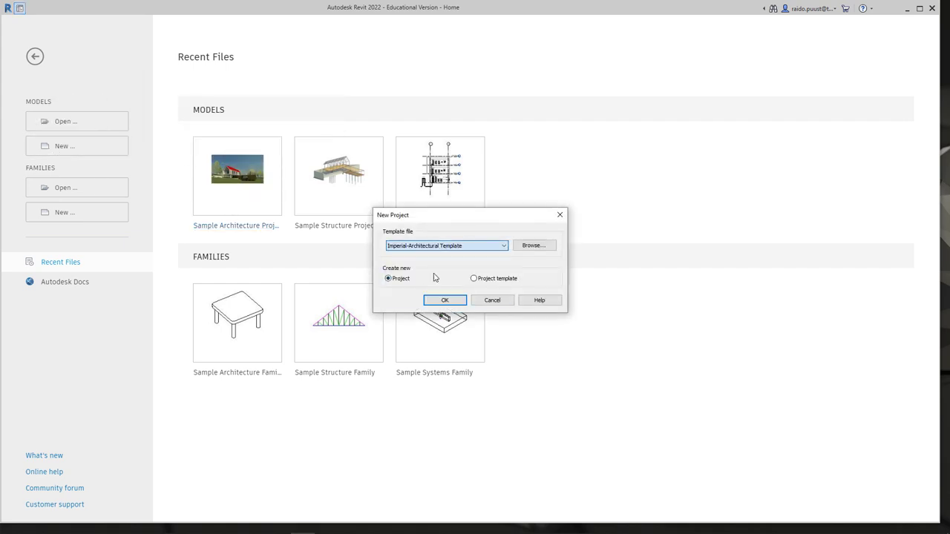
left_click(434, 300)
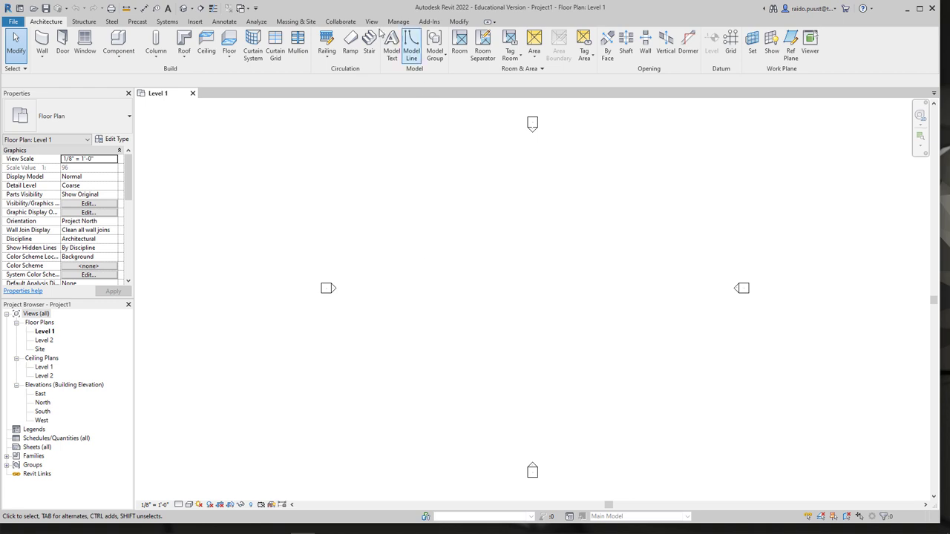
Close Revit and install the BIM Interoperability Tools v8.0.7744.0 update from the desktop app's My updates.
left_click(932, 9)
left_click(801, 524)
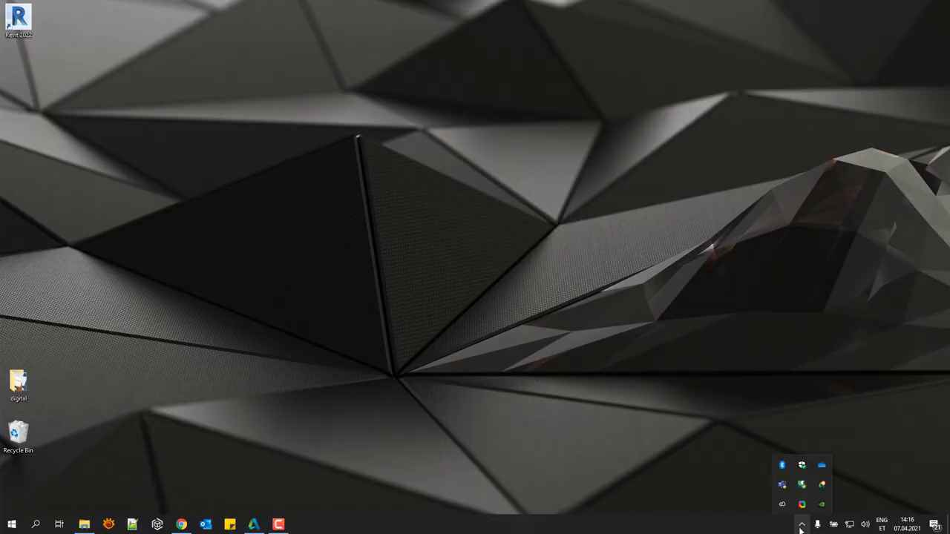
left_click(821, 464)
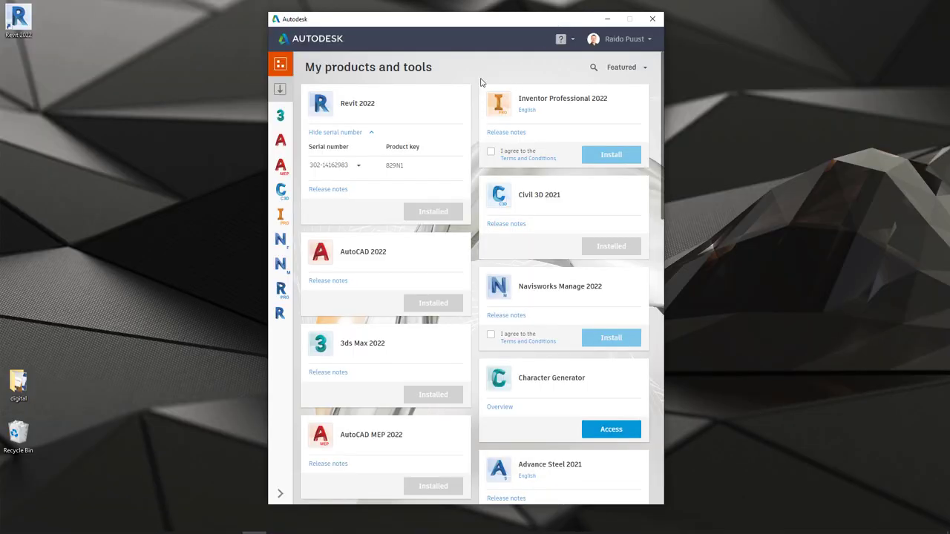
left_click(279, 89)
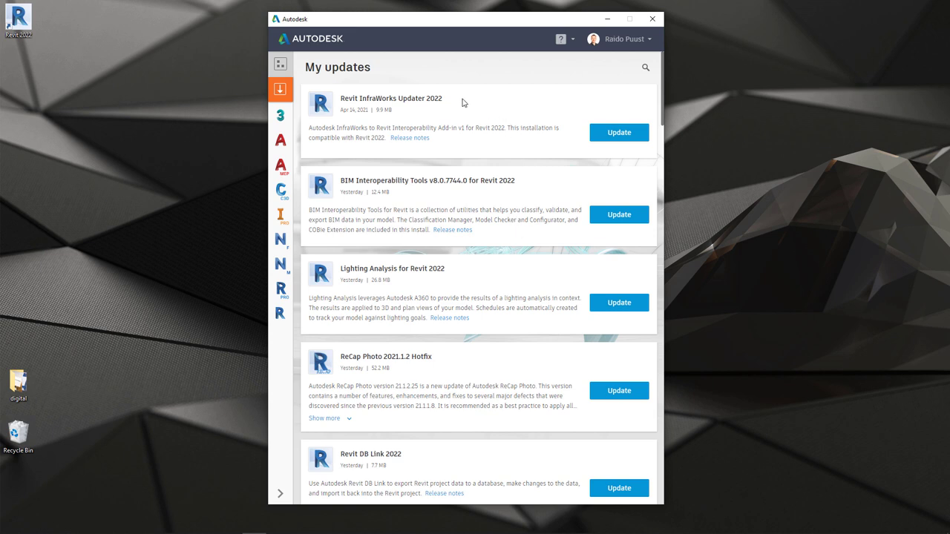
left_click(619, 214)
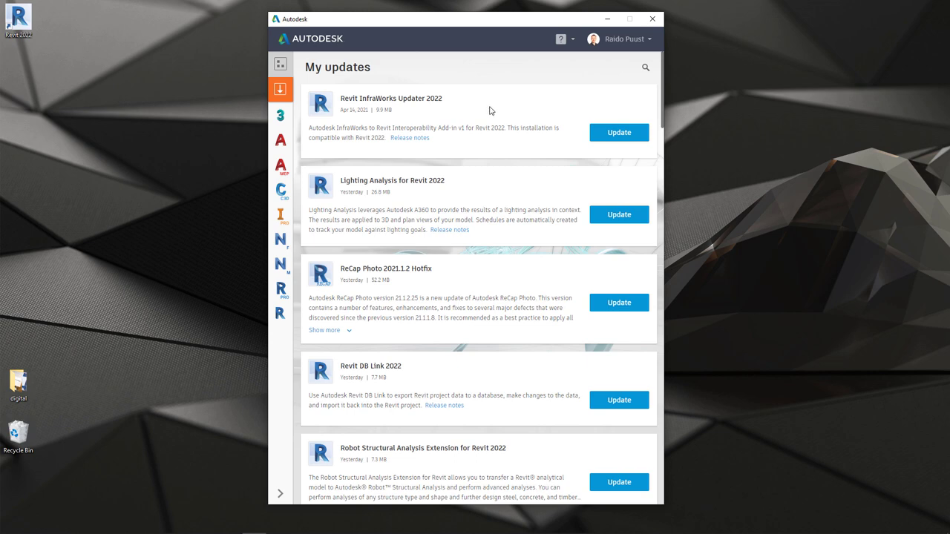
left_click(652, 20)
Relaunch Revit 2022, create Project1 from the default template, and return to the Architecture tab.
double_click(19, 19)
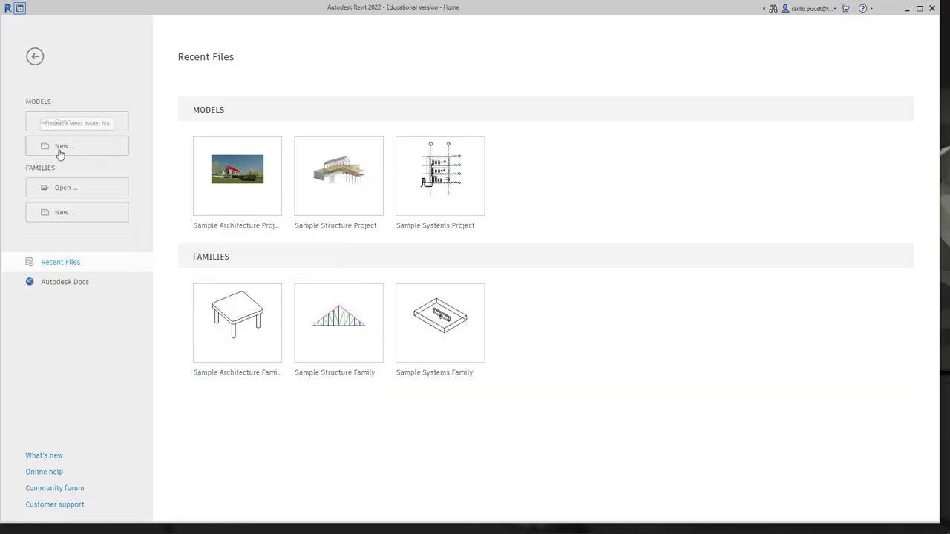
left_click(59, 147)
left_click(446, 300)
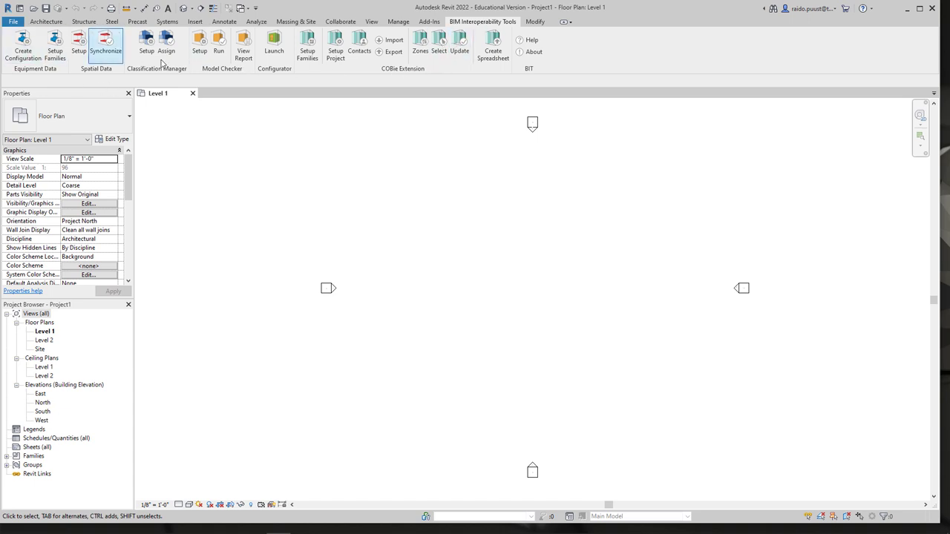
left_click(46, 21)
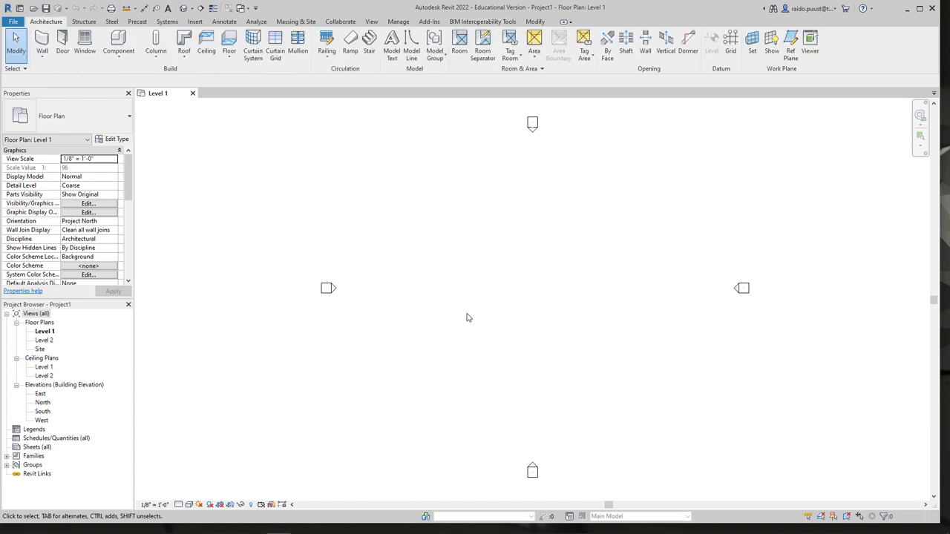